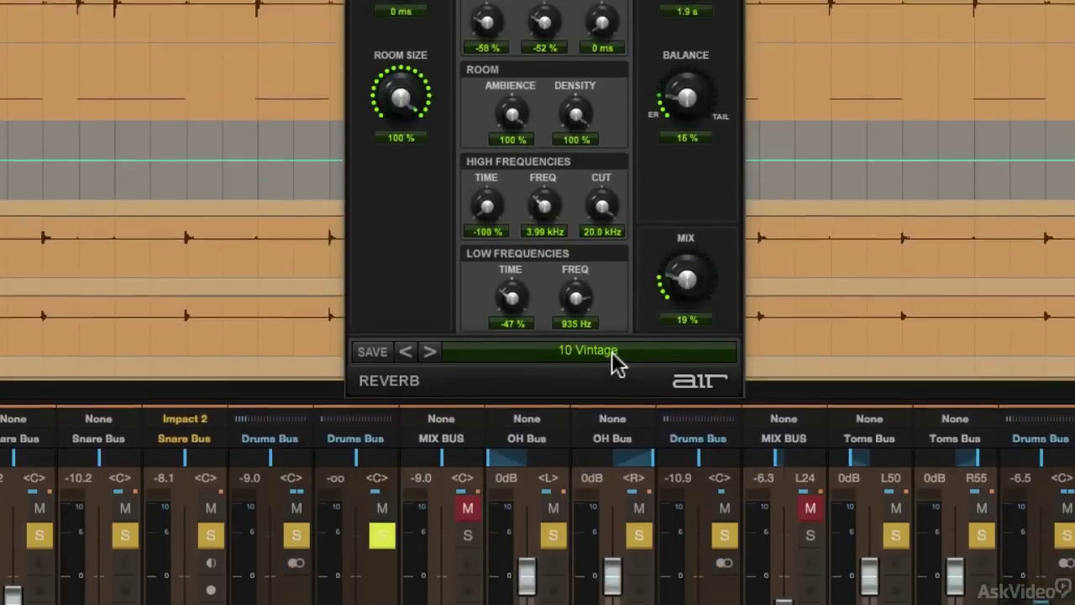
Reload the 10 Vintage reverb preset, and set its Mix to about 26% and Balance to 0%.
click(613, 565)
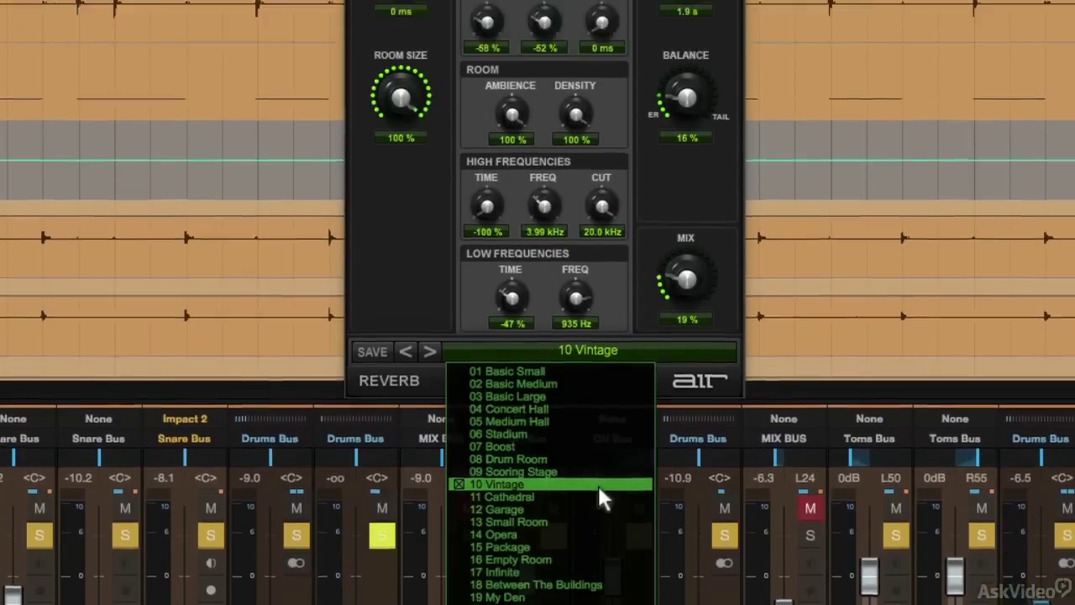
click(599, 485)
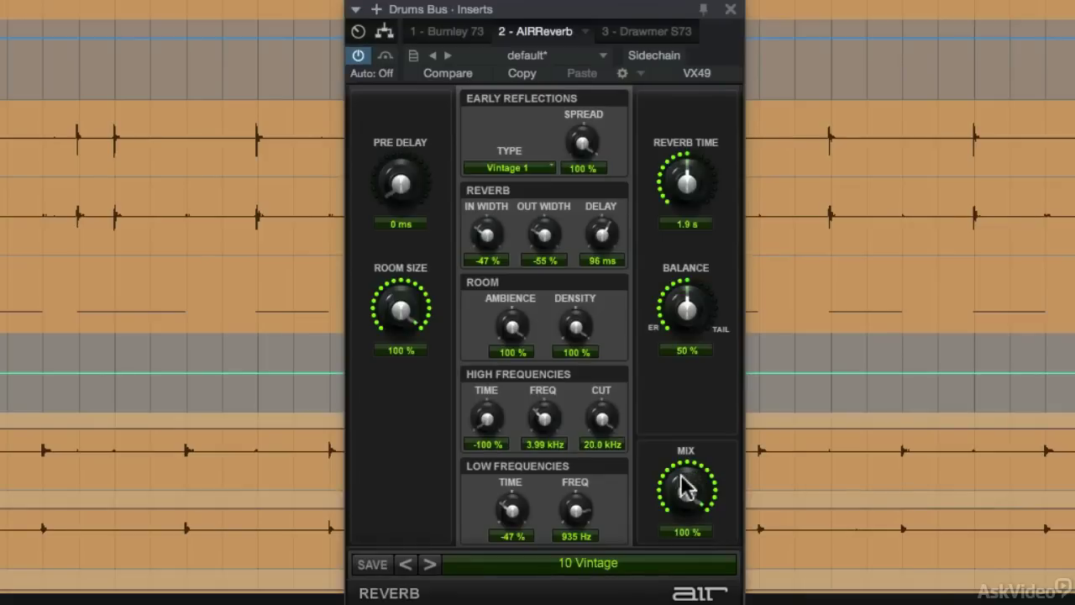
drag(680, 473, 681, 538)
drag(688, 344, 679, 433)
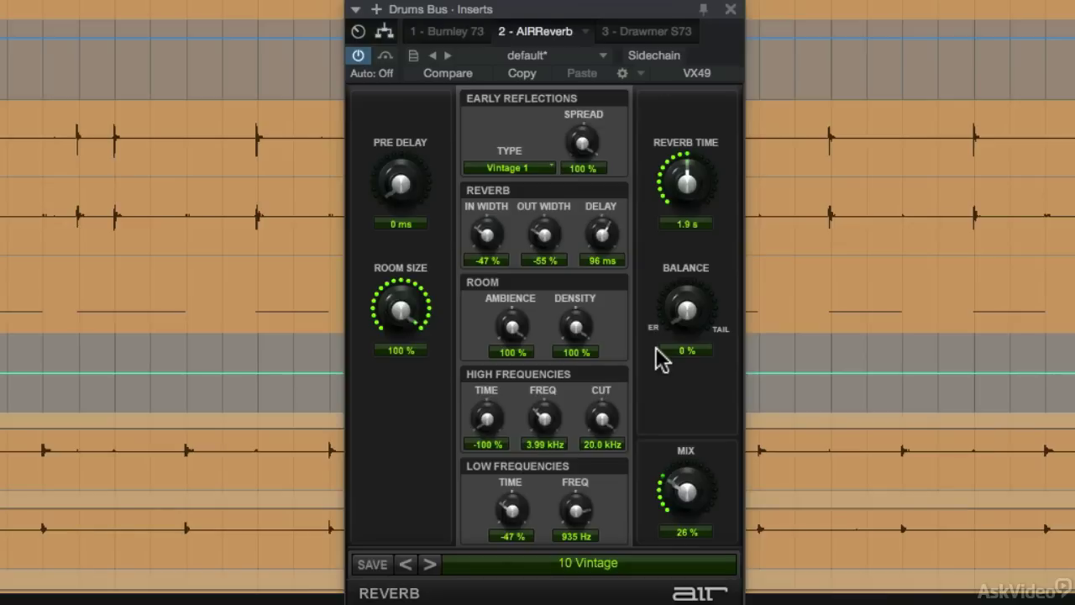
Set the Early Reflections type to Booth and raise the Mix to 100%.
click(548, 170)
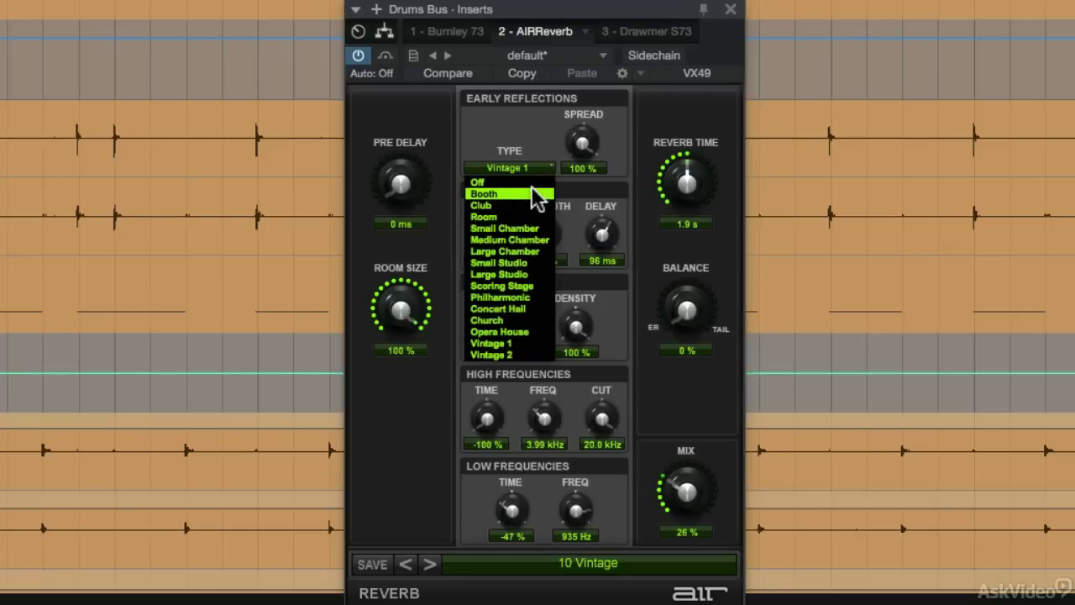
click(533, 191)
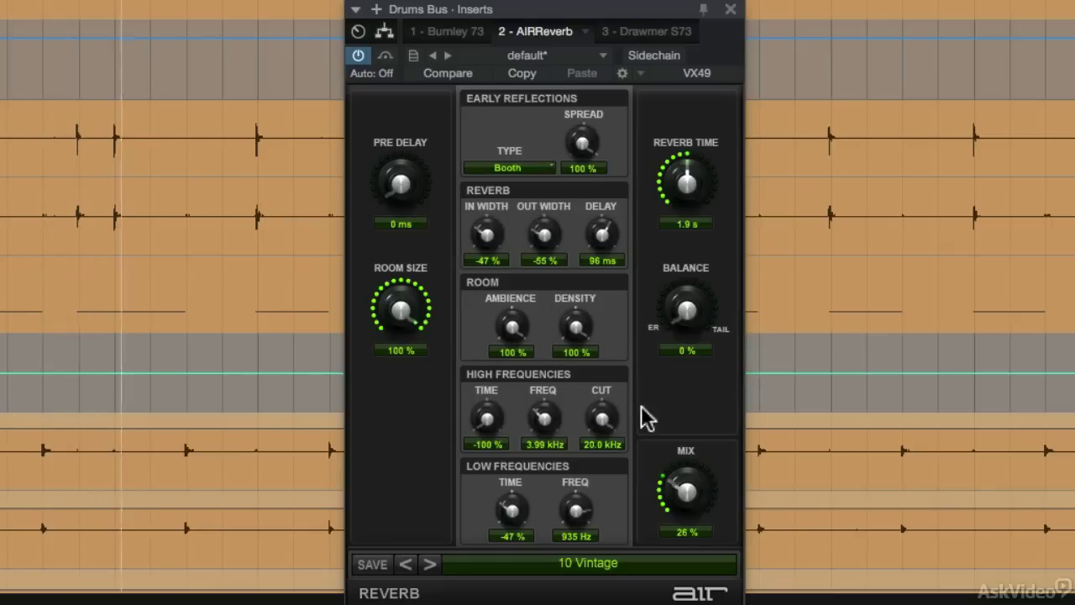
drag(679, 490, 732, 289)
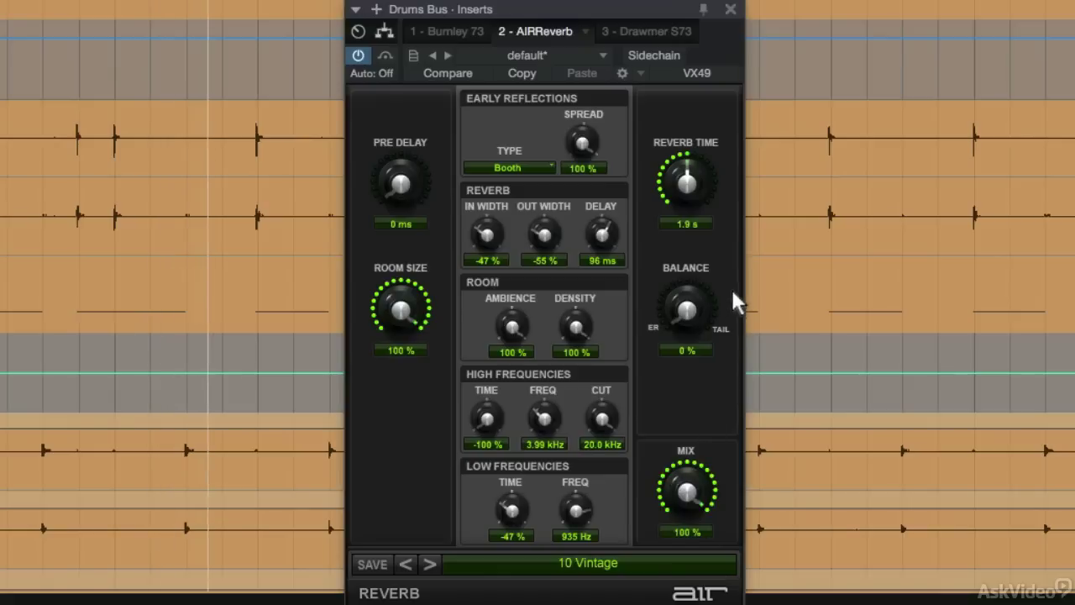
Reset the Reverb section's In Width and Out Width to 0% and its Delay to 0 ms.
double_click(488, 235)
double_click(545, 235)
double_click(600, 237)
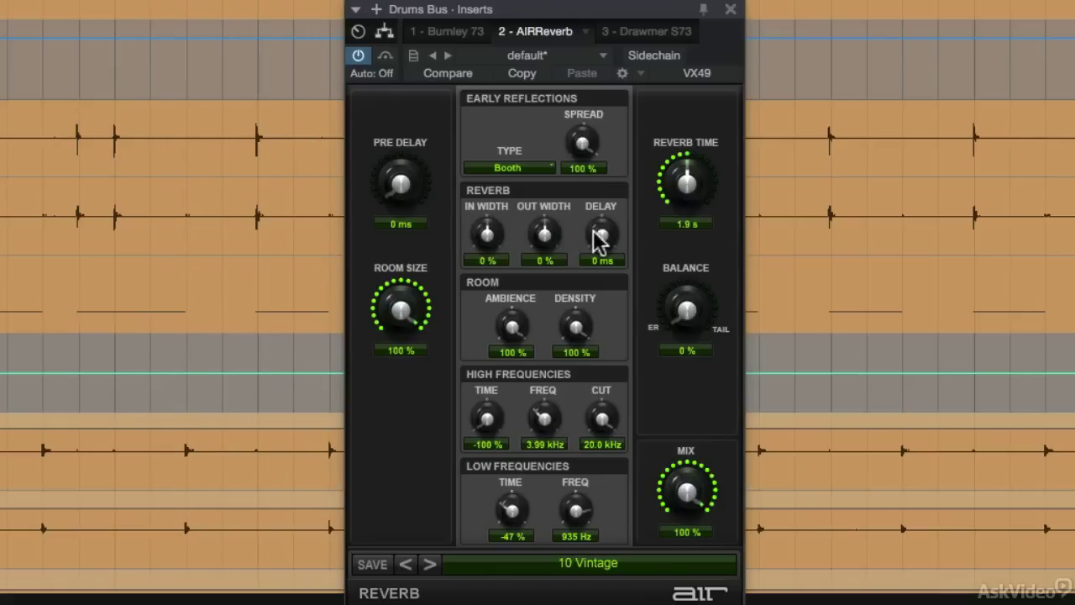
Compare the Club and Booth early reflection types by switching between them, ending on Club.
click(554, 168)
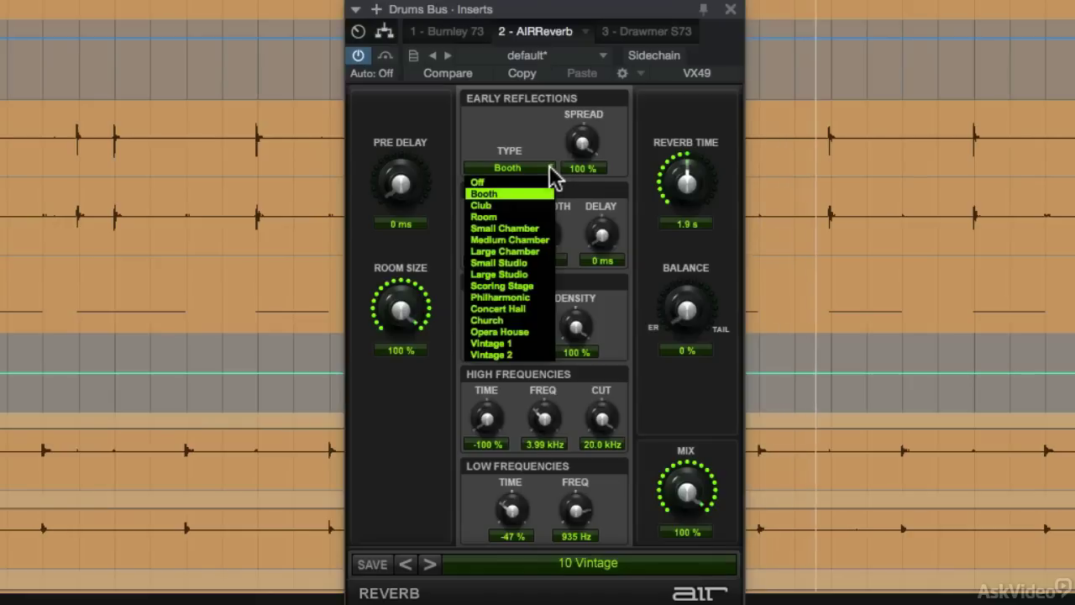
click(536, 199)
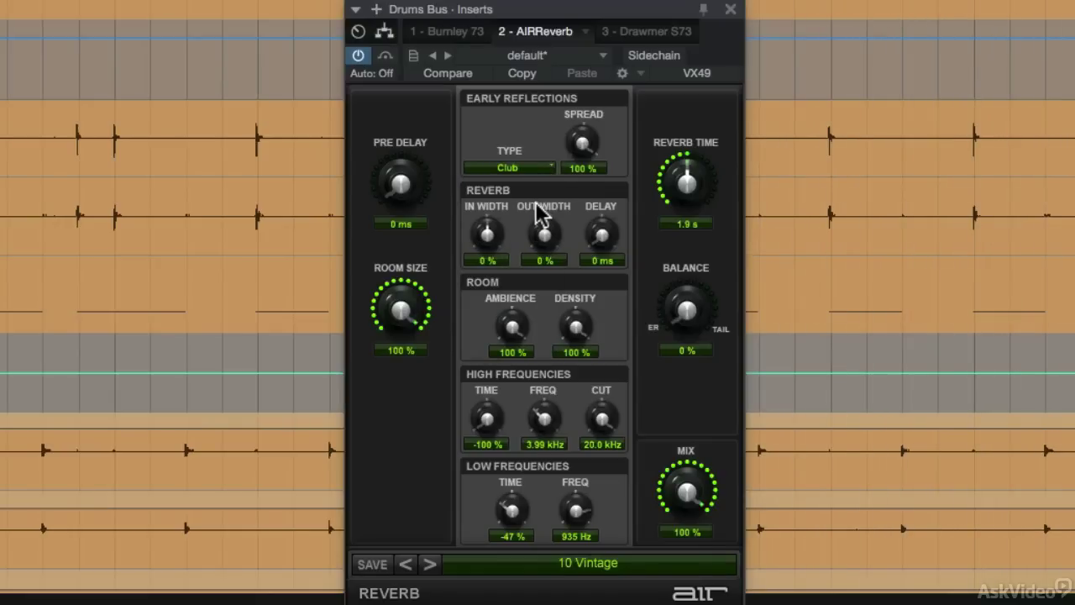
click(548, 170)
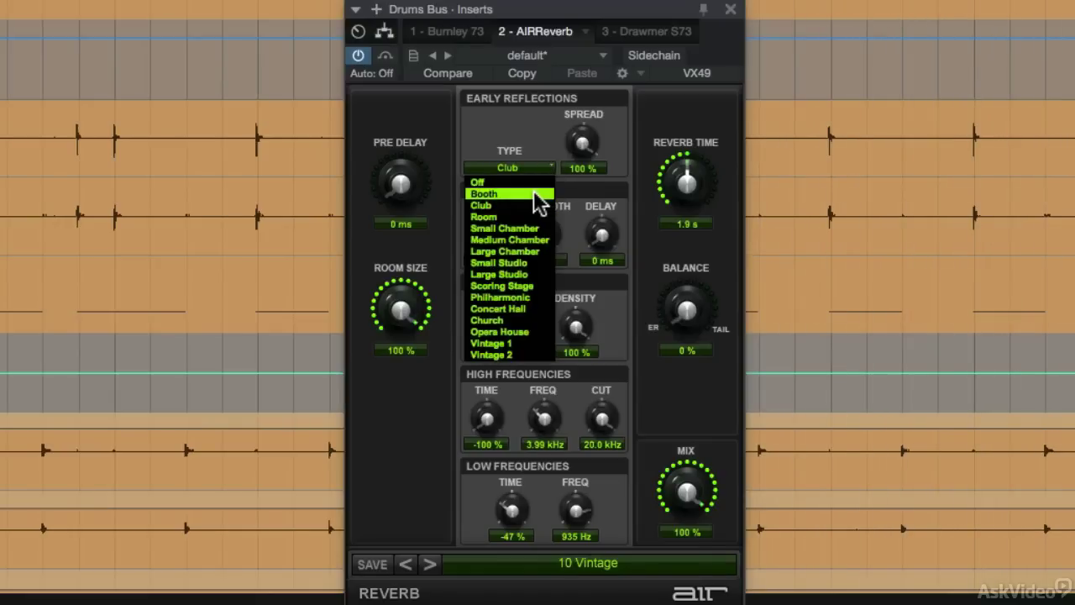
click(538, 200)
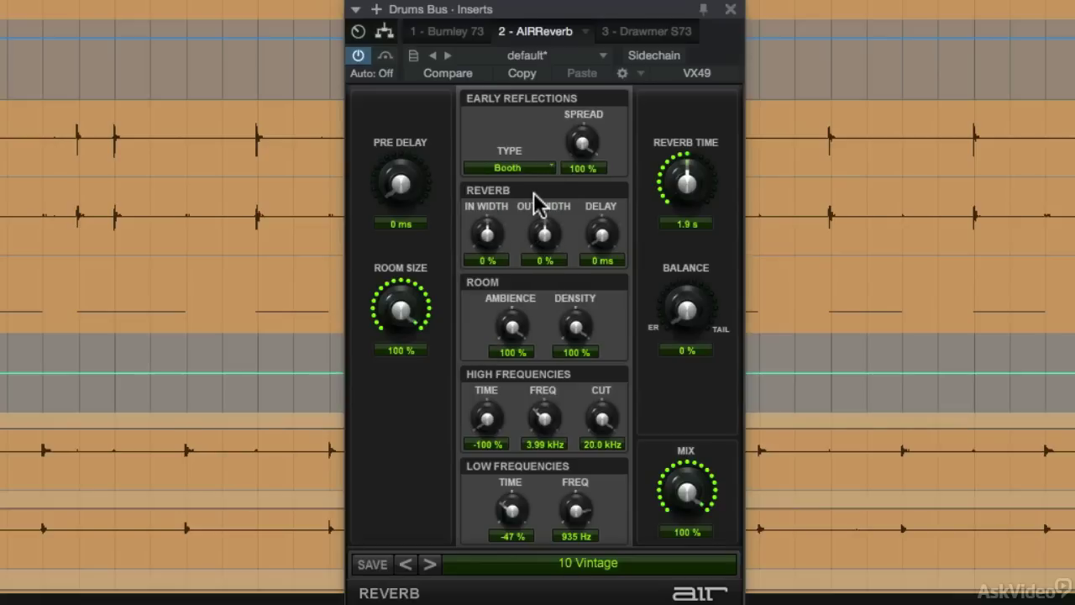
click(535, 167)
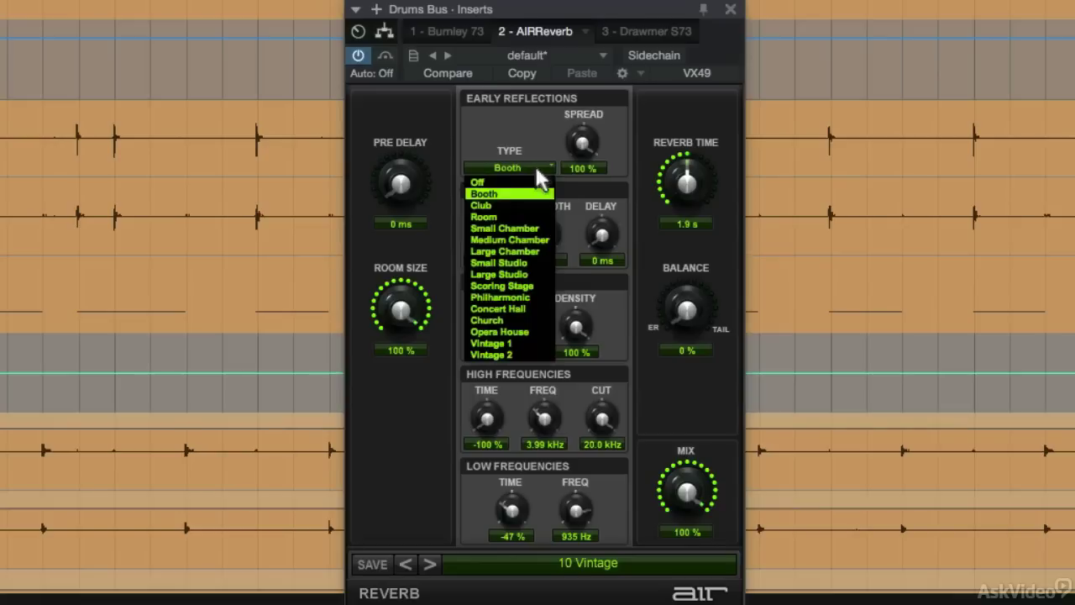
click(533, 199)
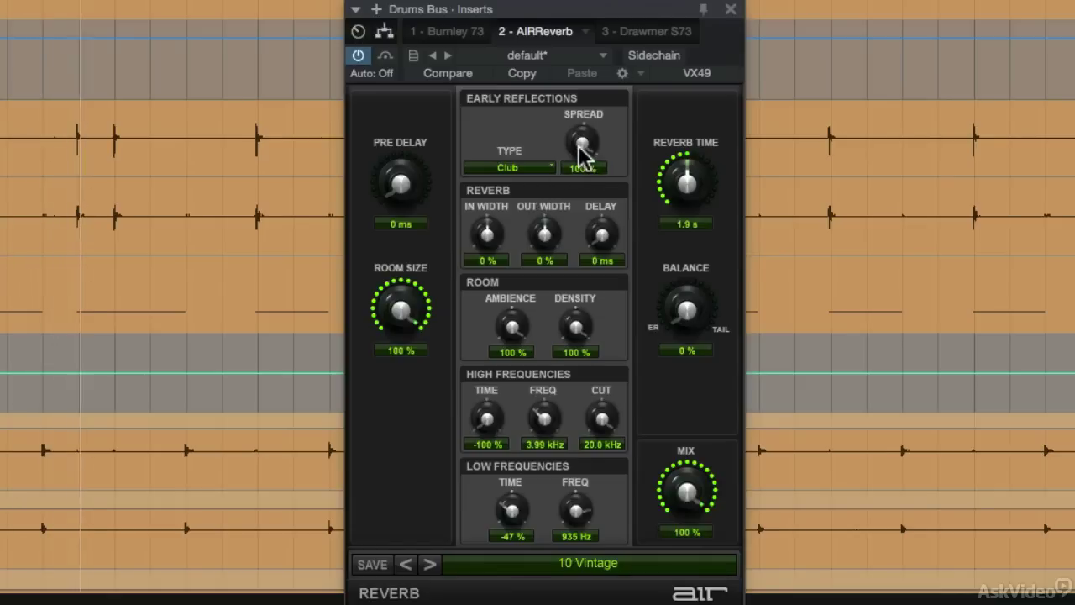
Try the Room early reflection type, followed by Small Chamber.
click(553, 164)
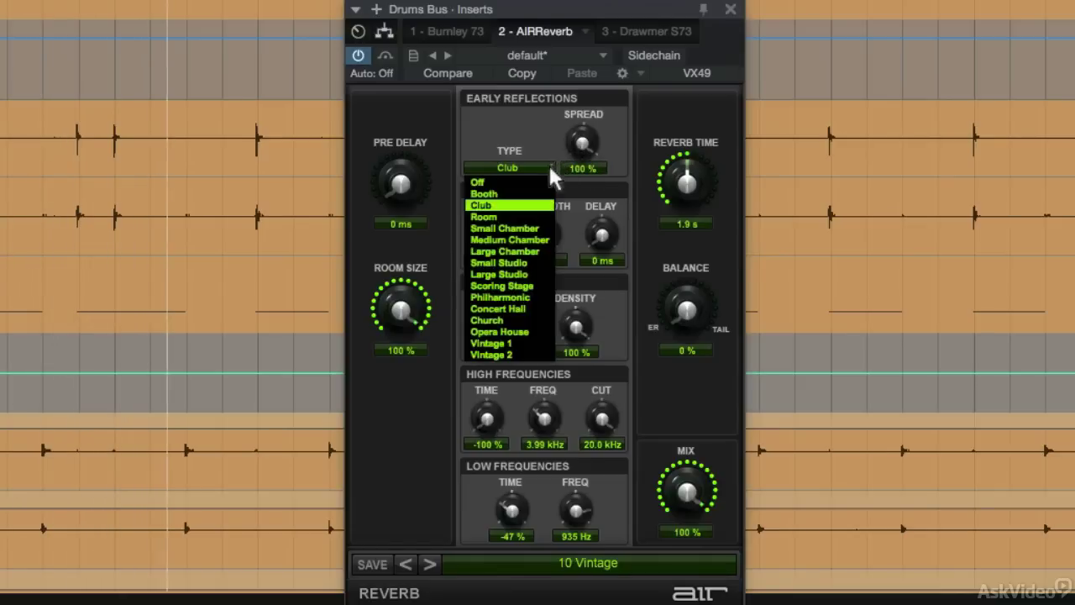
click(538, 215)
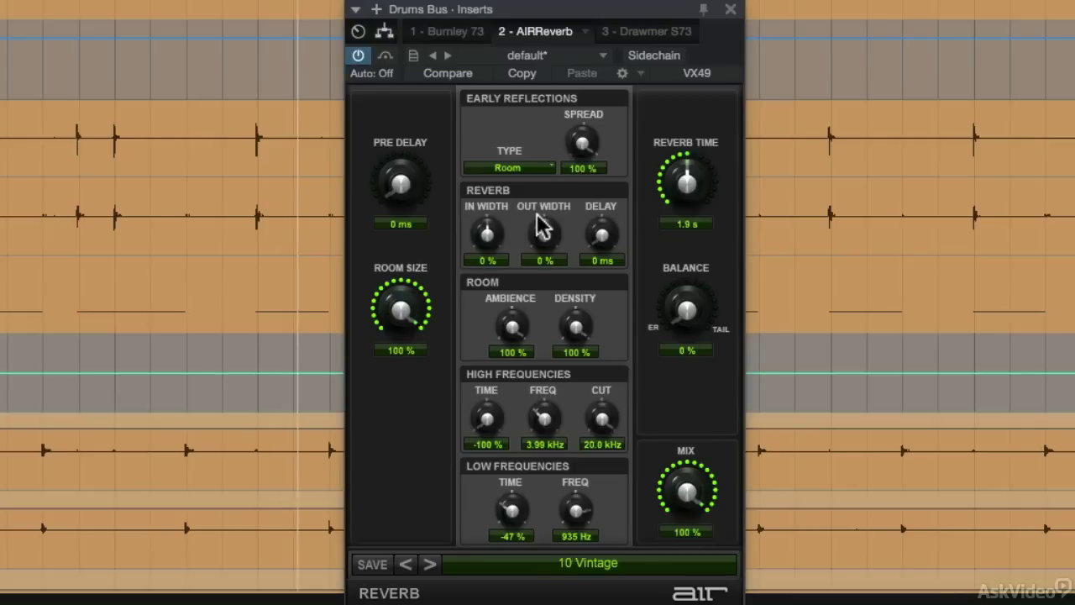
click(550, 167)
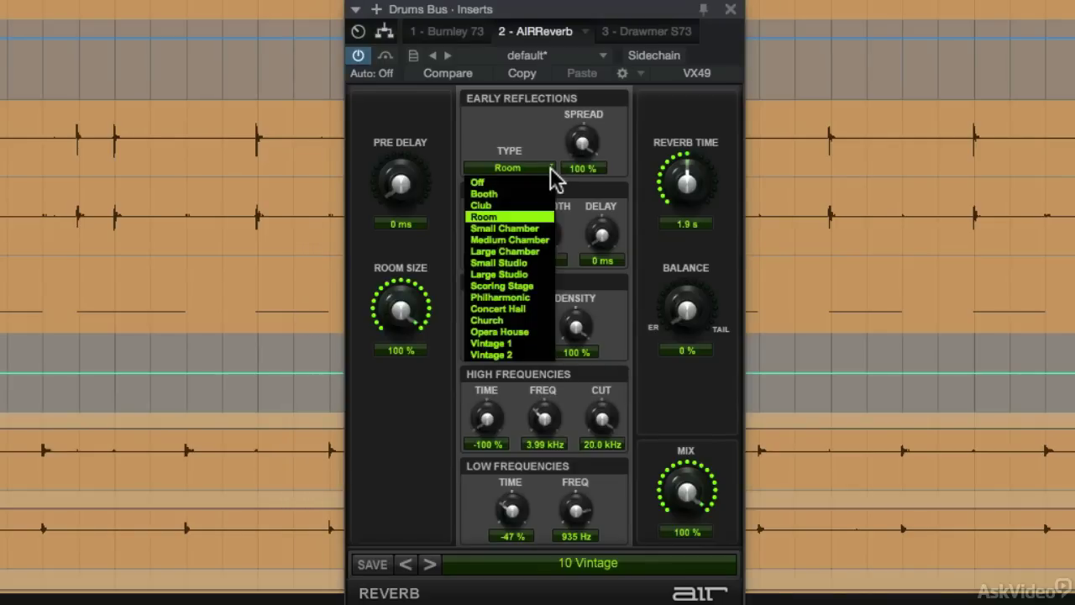
click(544, 232)
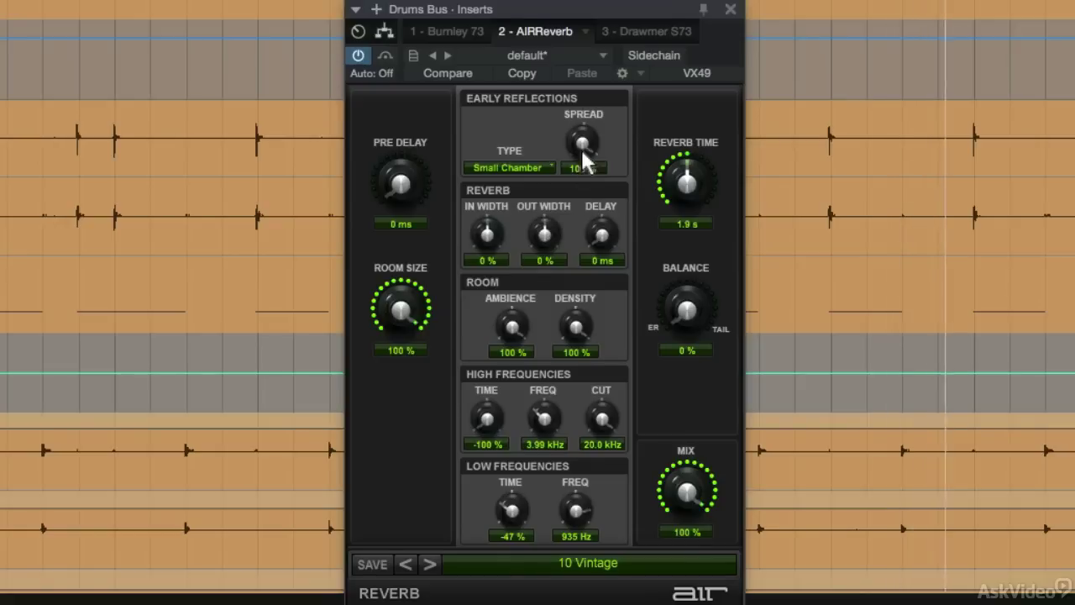
Compare the Early Reflections Spread at 49% and 100%, lowering the Mix to 25%.
drag(581, 147, 564, 252)
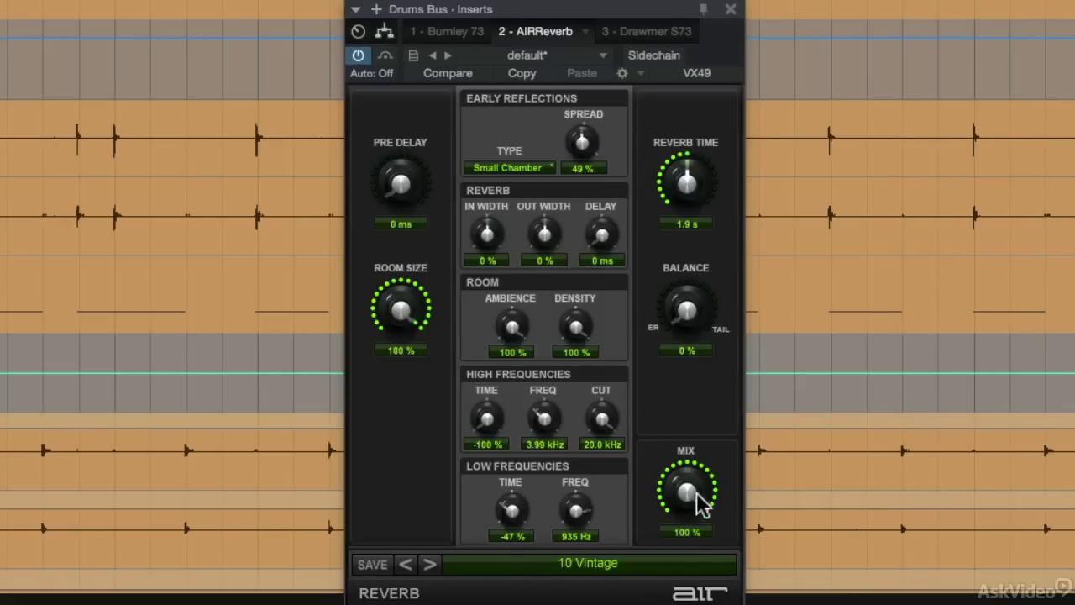
drag(700, 508, 700, 588)
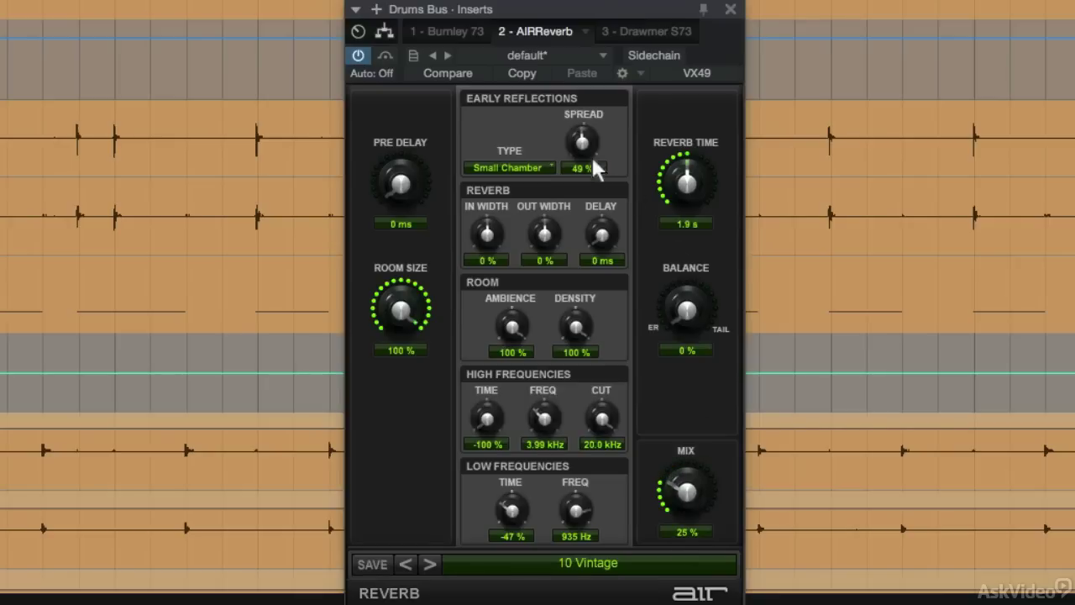
drag(590, 154, 591, 110)
Try the Medium Chamber and Large Chamber early reflection types, and set the Mix to 29%.
click(548, 168)
click(524, 238)
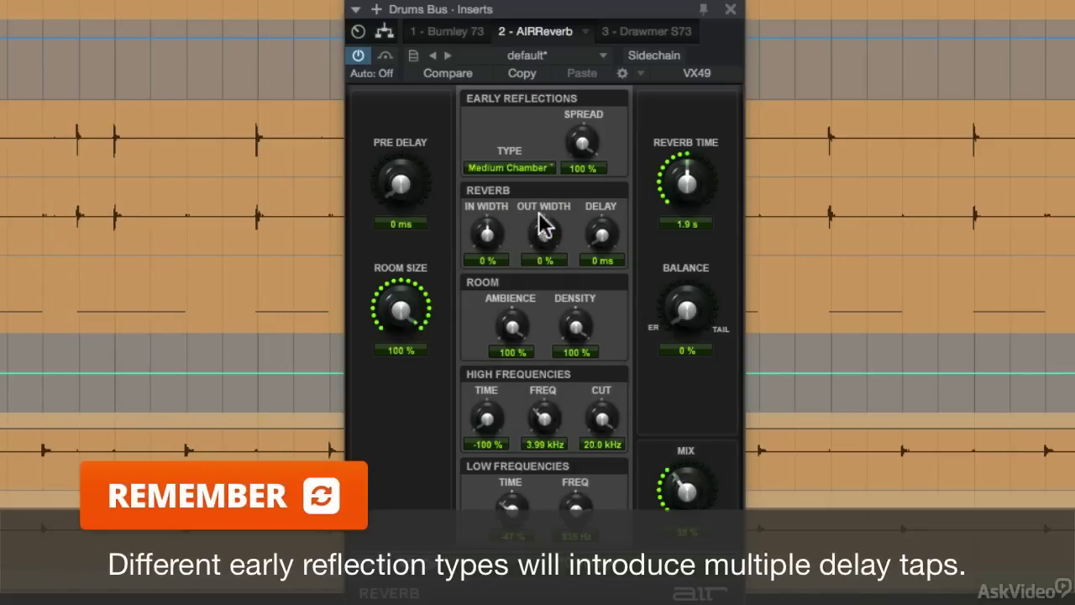
click(549, 168)
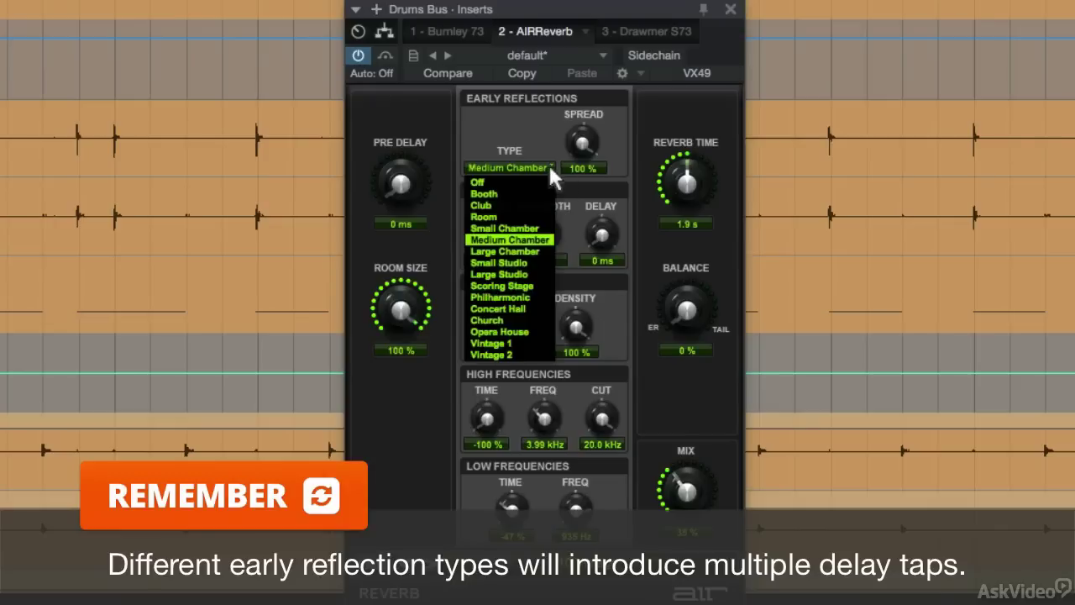
click(530, 250)
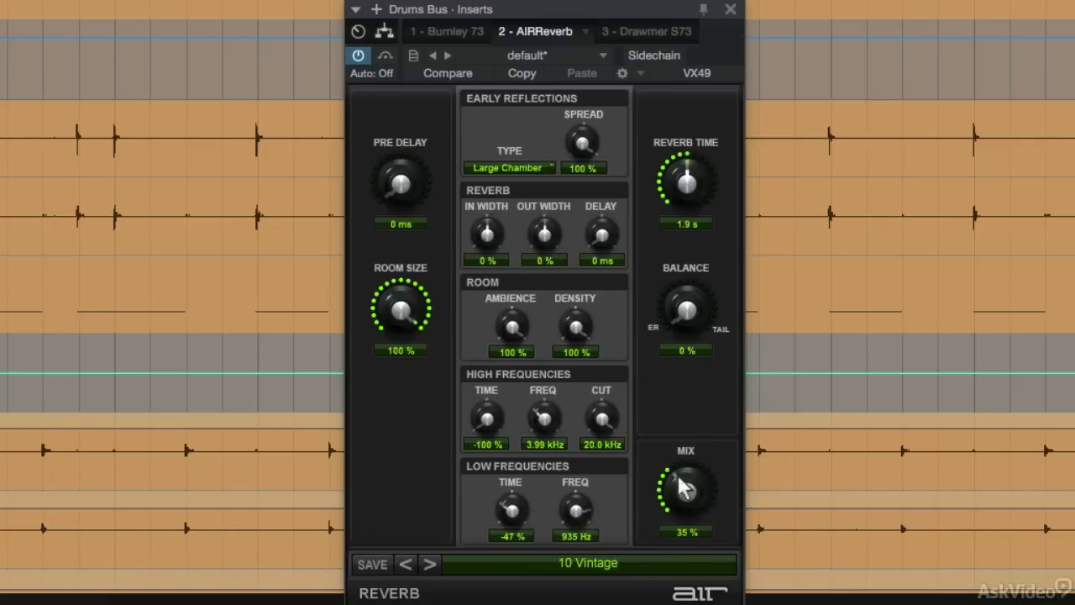
drag(672, 483, 734, 483)
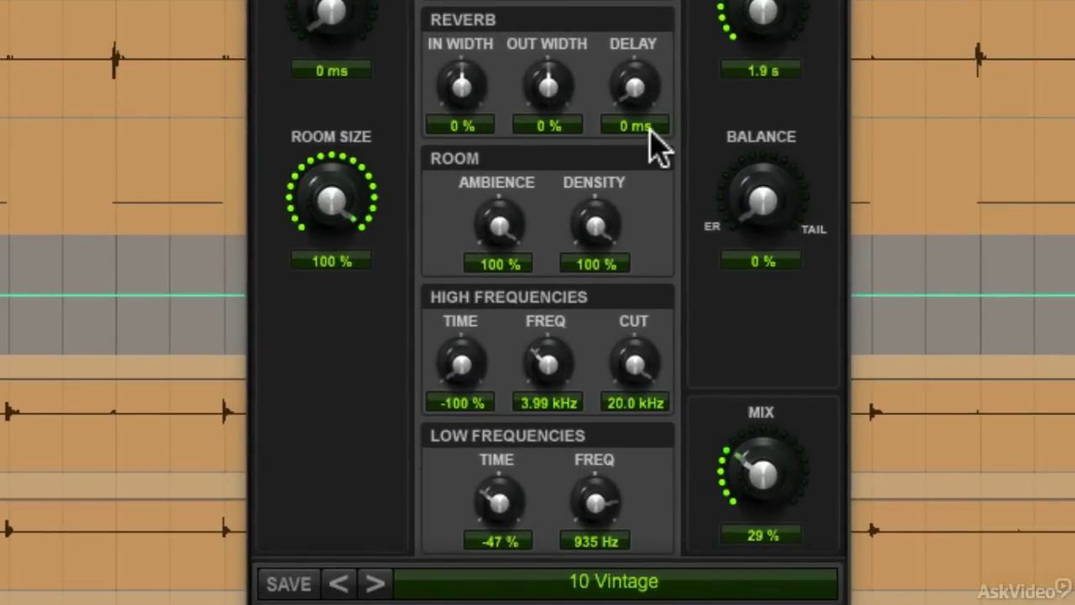
Raise the reverb's In Width to about +70% and the Mix to 77%.
drag(466, 97, 507, 16)
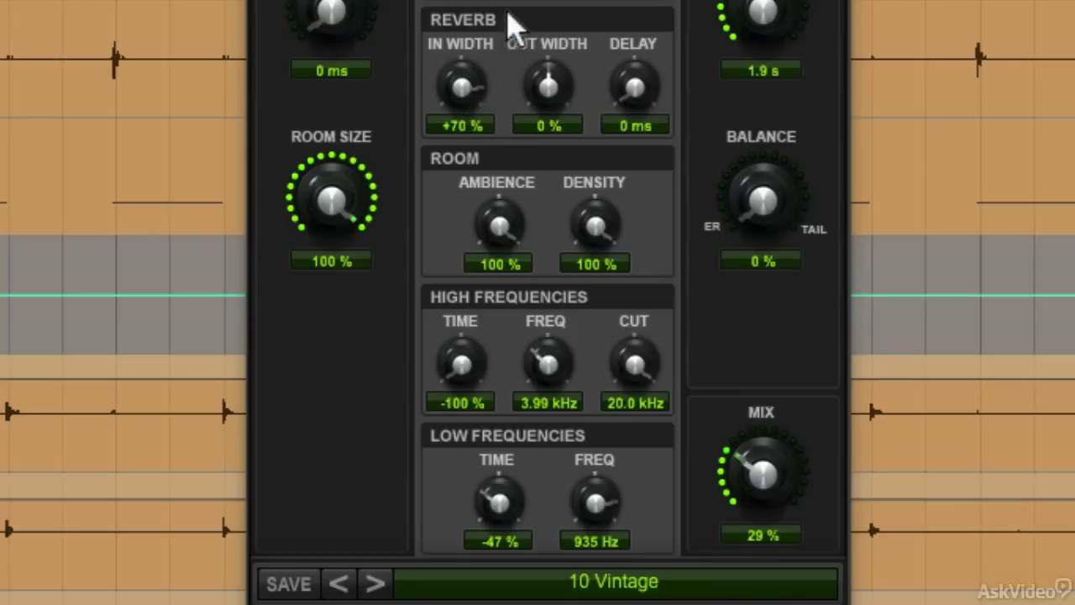
drag(767, 463, 826, 343)
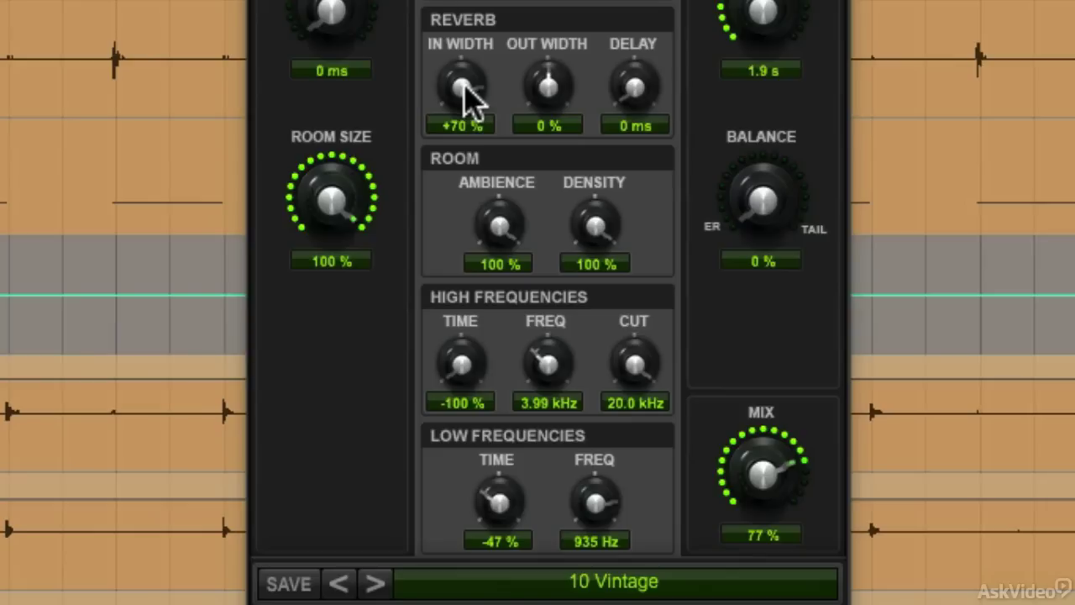
Set the Reverb section's In Width to -66%, Out Width to -55% and Delay to 61 ms.
drag(463, 86, 425, 279)
drag(546, 96, 514, 156)
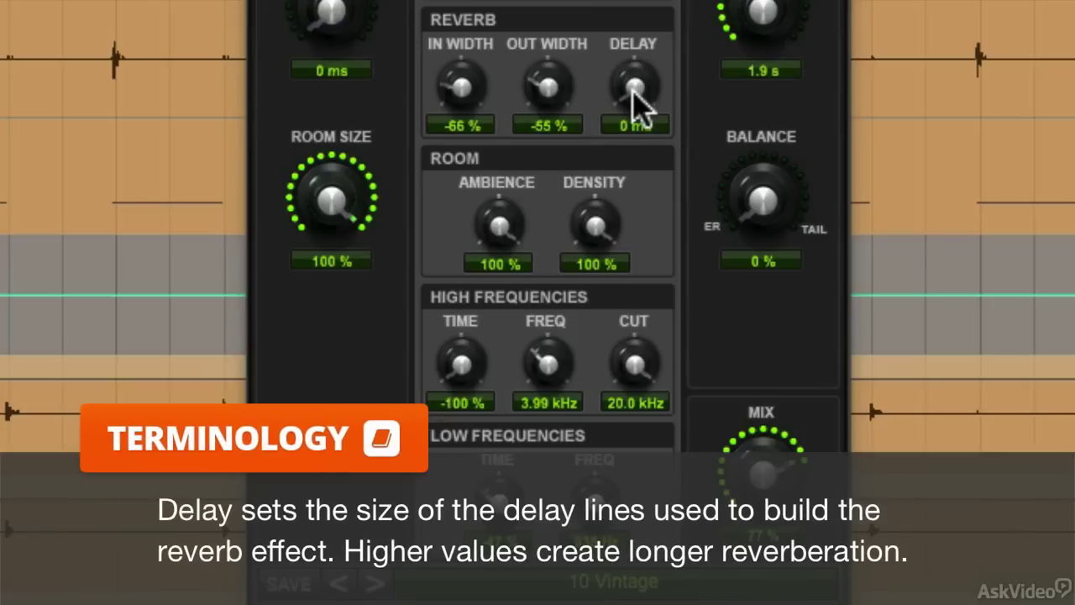
drag(636, 92, 684, 0)
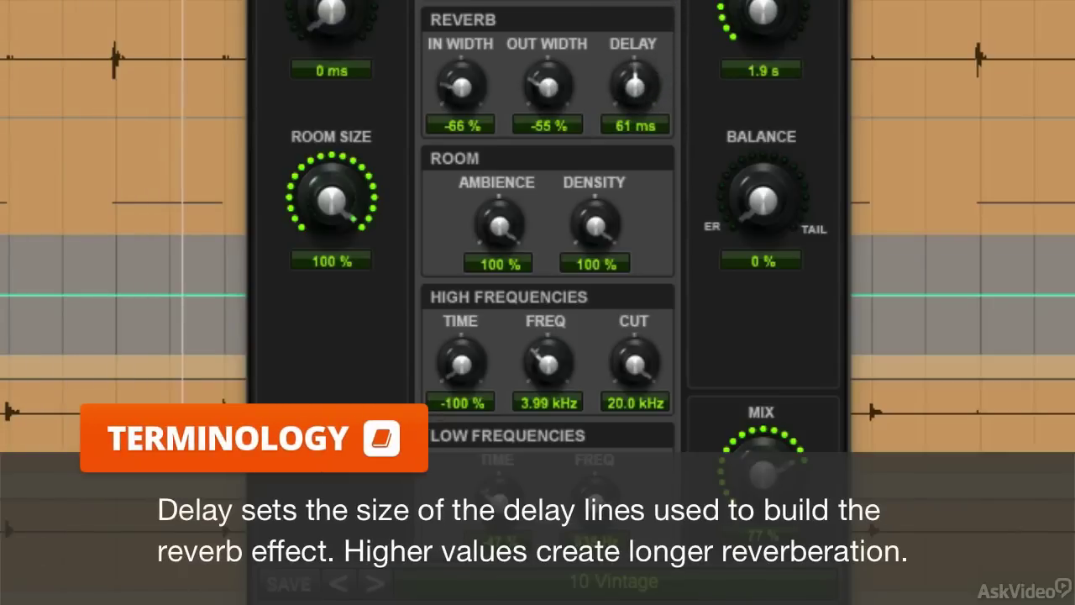
Compare the reverb Mix at 0% and 36%, and finish with it at 100%.
drag(768, 479, 759, 604)
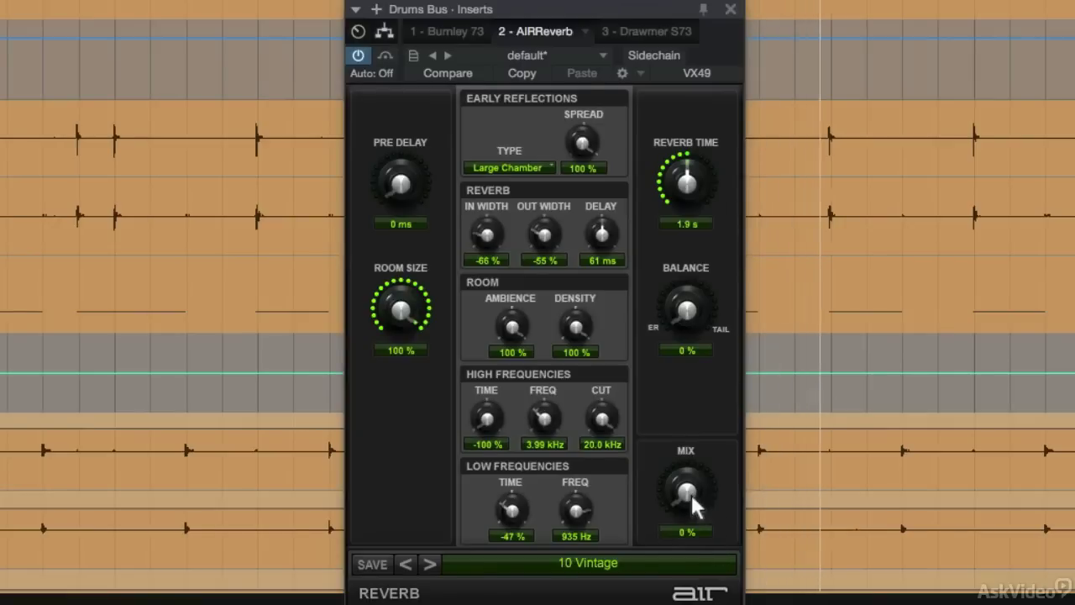
drag(691, 493, 706, 433)
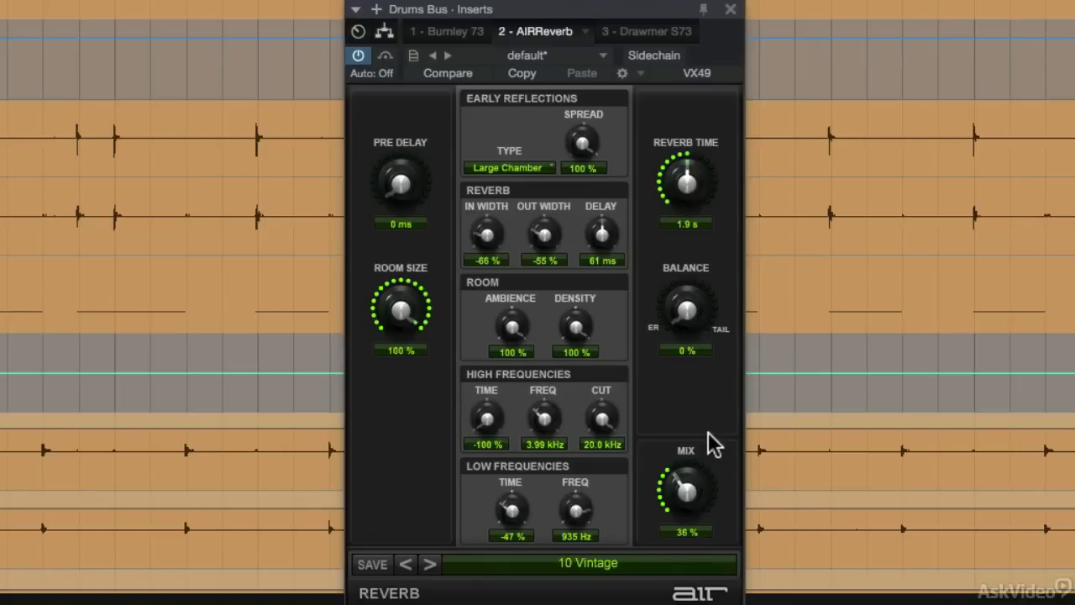
drag(689, 493, 706, 360)
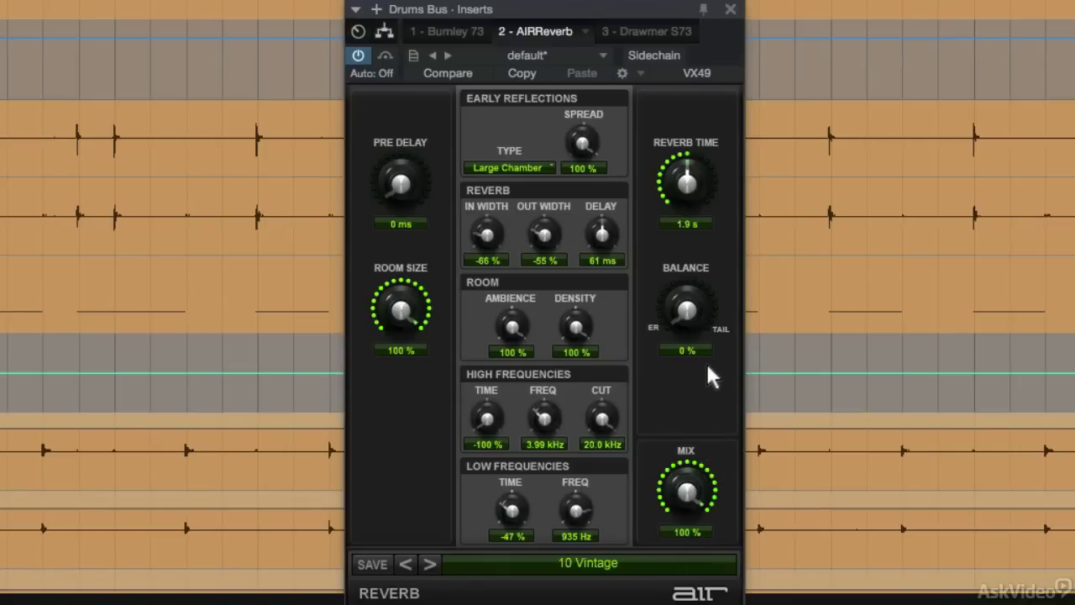
Try the Small Studio, Room and Booth early reflection types one after another.
click(551, 168)
click(530, 259)
click(551, 166)
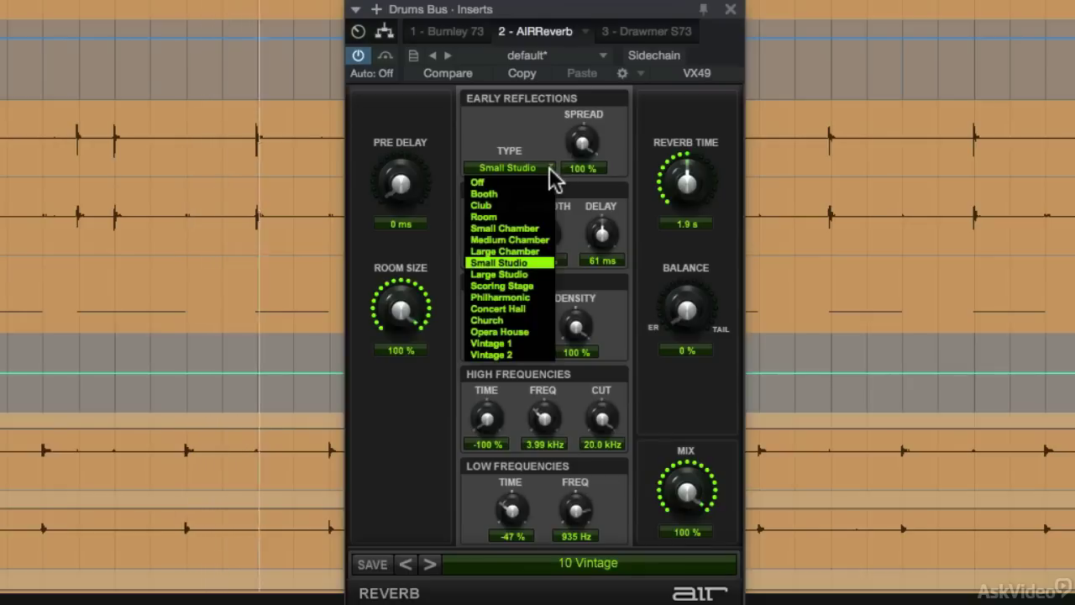
click(524, 217)
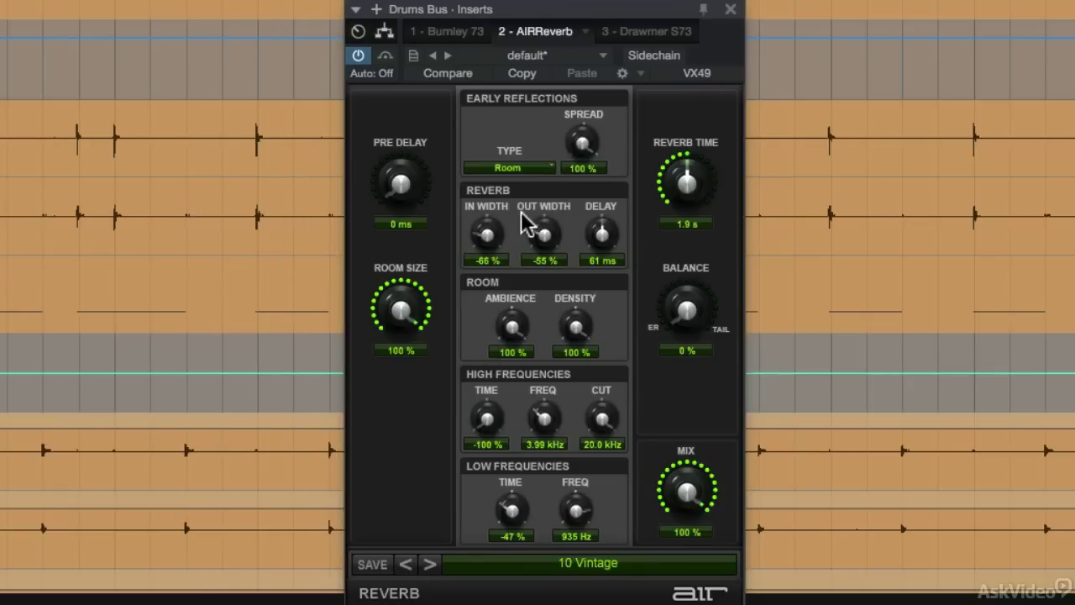
click(548, 166)
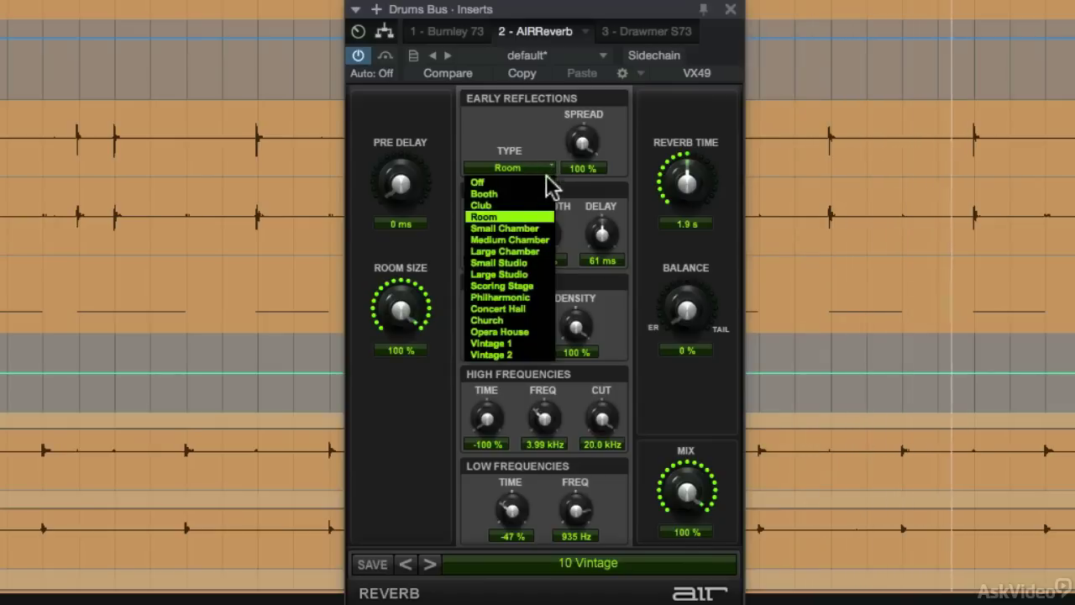
click(540, 190)
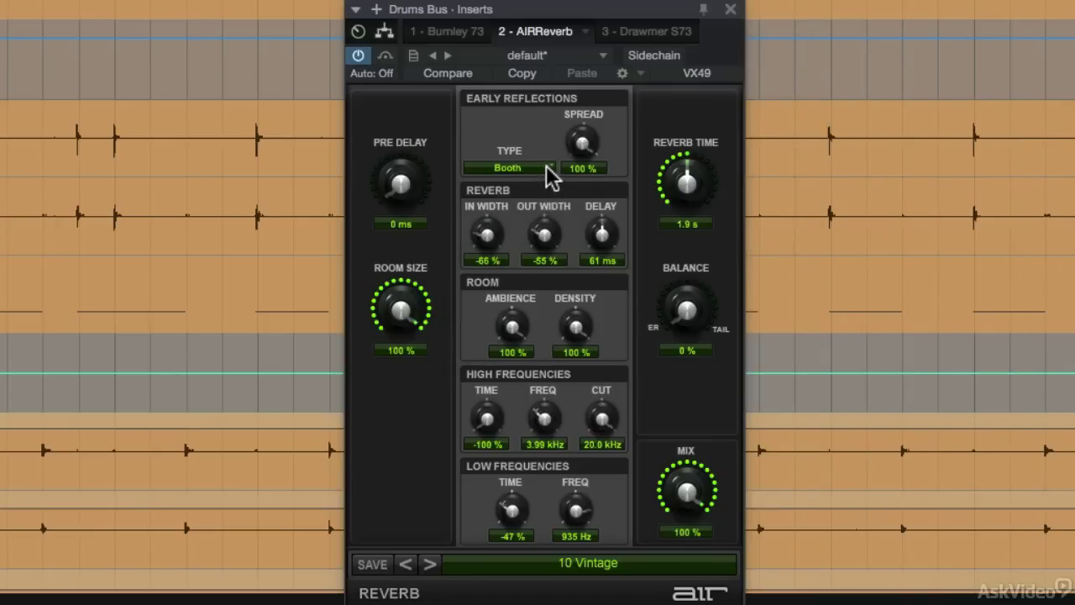
Choose the Scoring Stage early reflection type and reset the Reverb section's In Width, Out Width and Delay to 0.
click(546, 167)
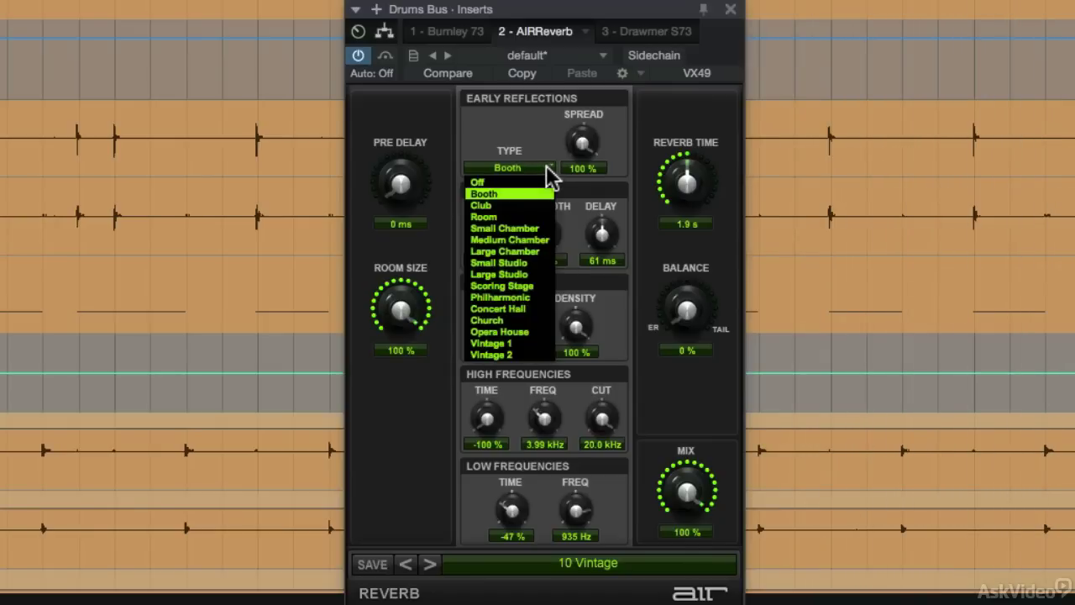
click(534, 289)
drag(487, 235, 492, 238)
double_click(529, 246)
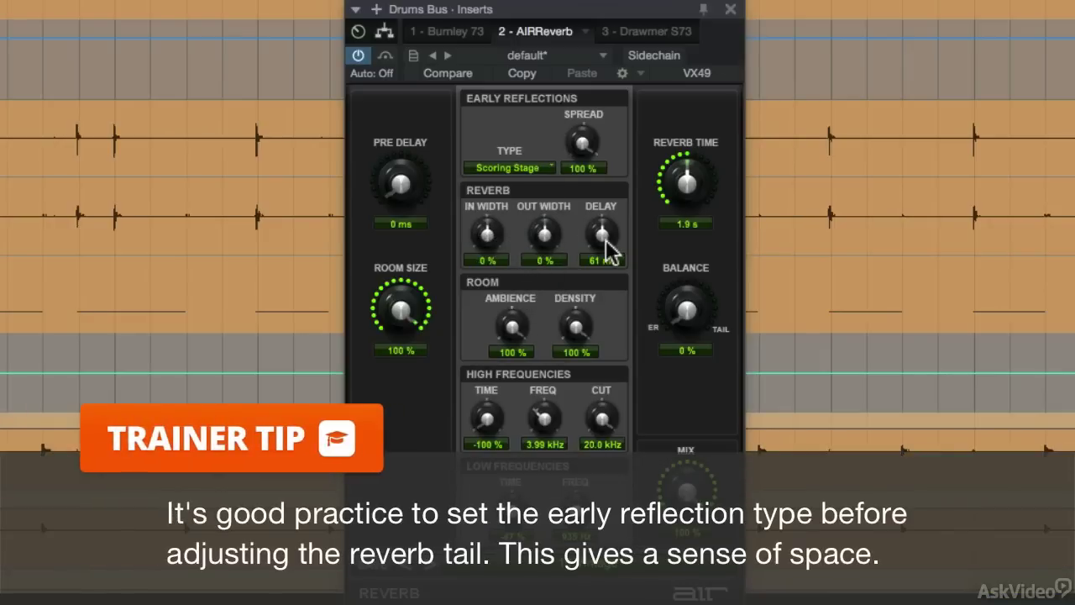
double_click(604, 239)
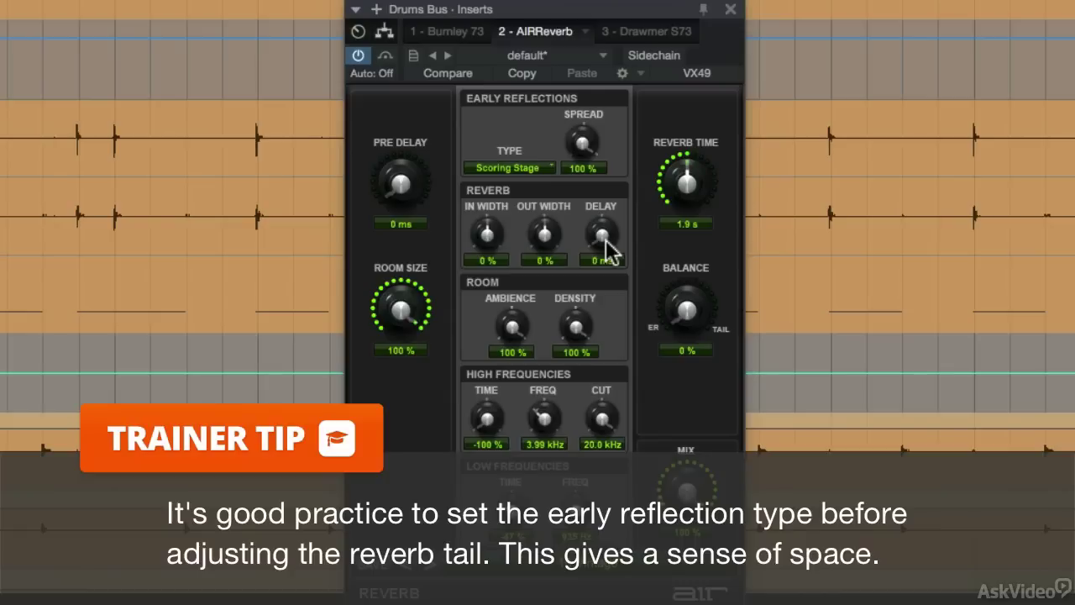
Try the Philharmonic early reflection type, and try Concert Hall with Spread at 66%, Delay at 48 ms and Mix at 23%.
click(550, 172)
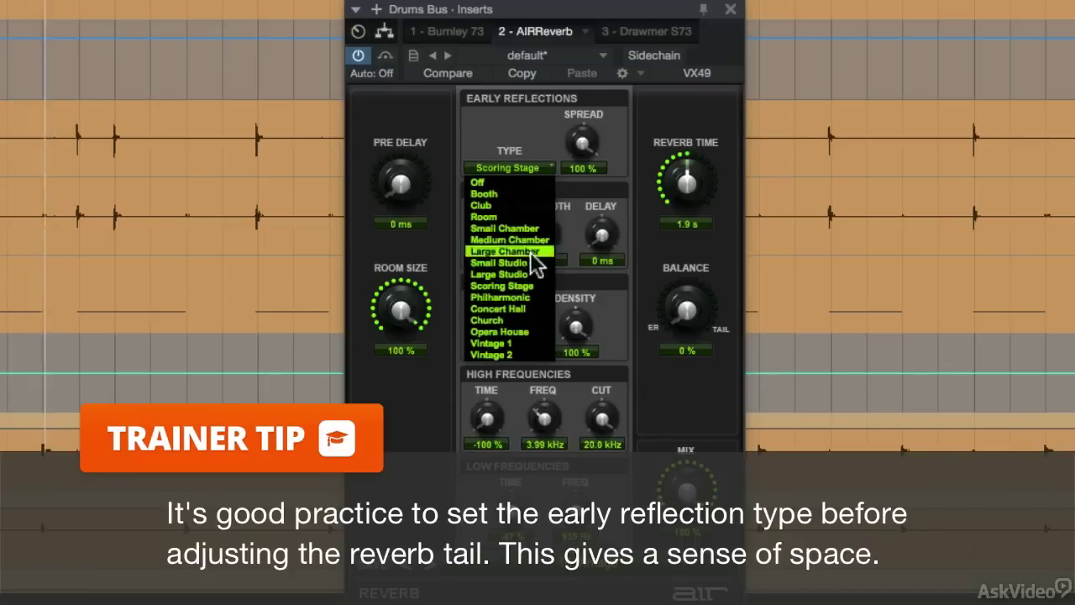
click(529, 296)
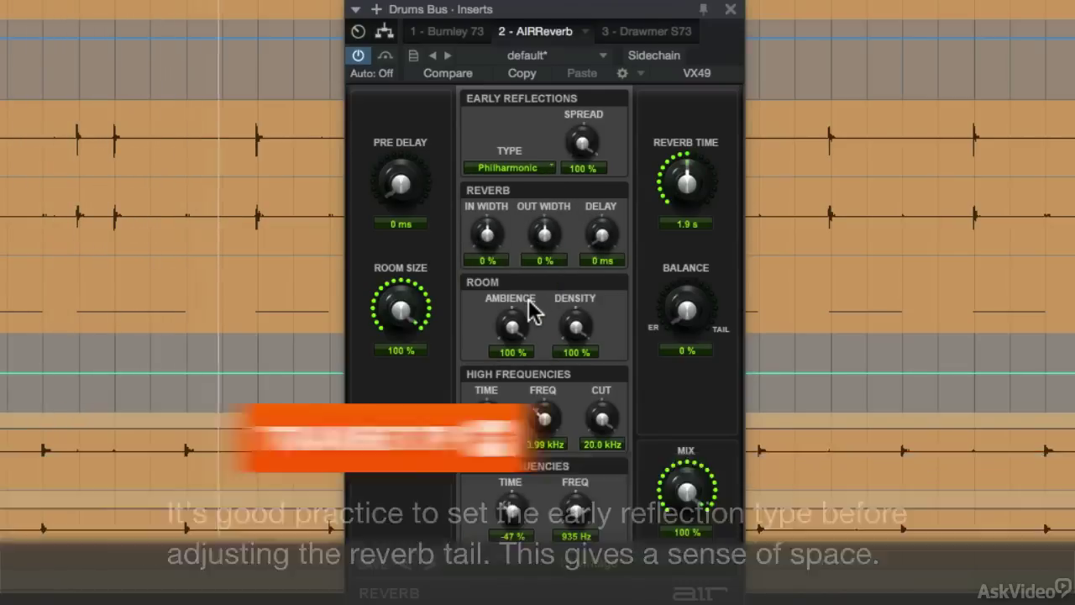
click(551, 168)
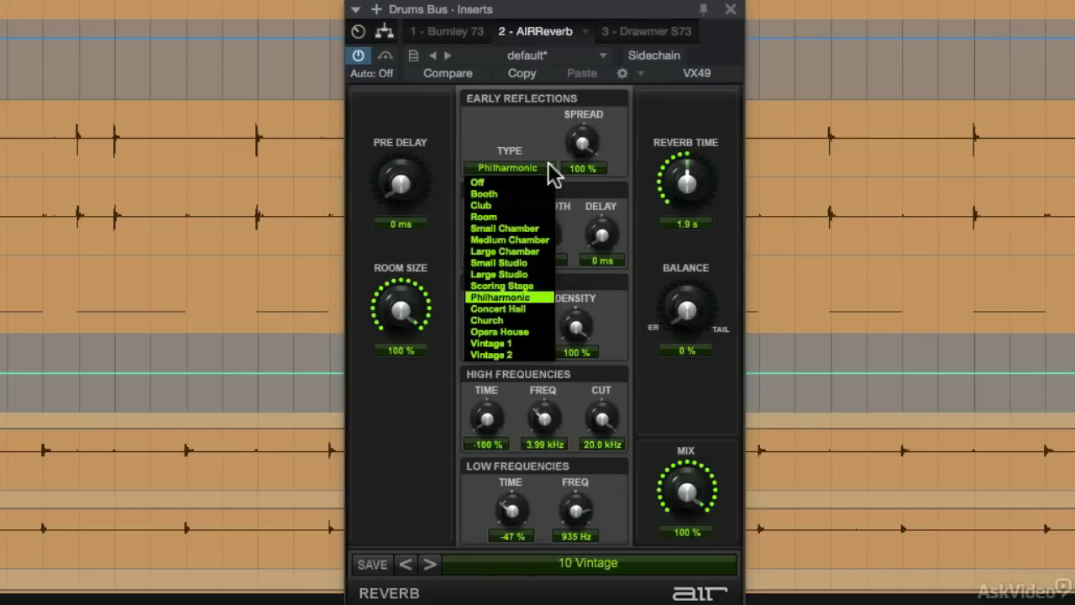
click(544, 306)
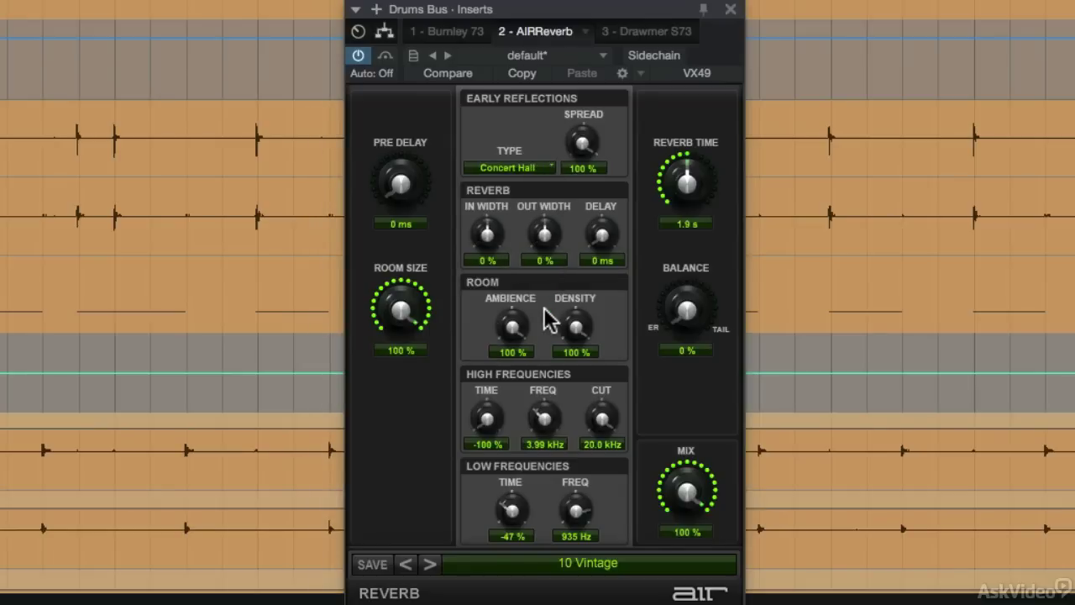
drag(582, 240, 583, 217)
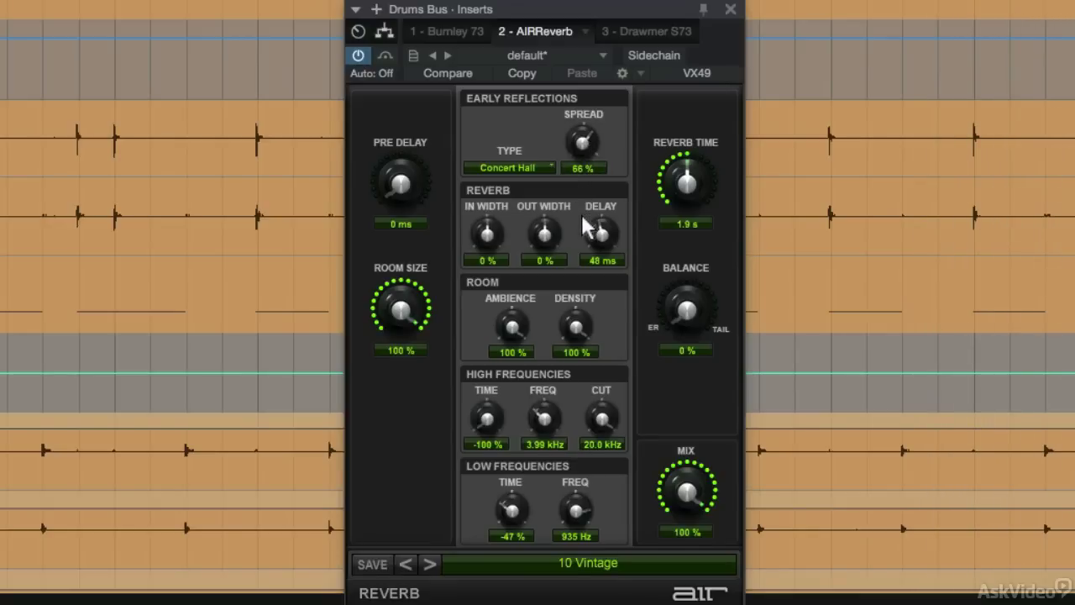
drag(684, 492, 684, 599)
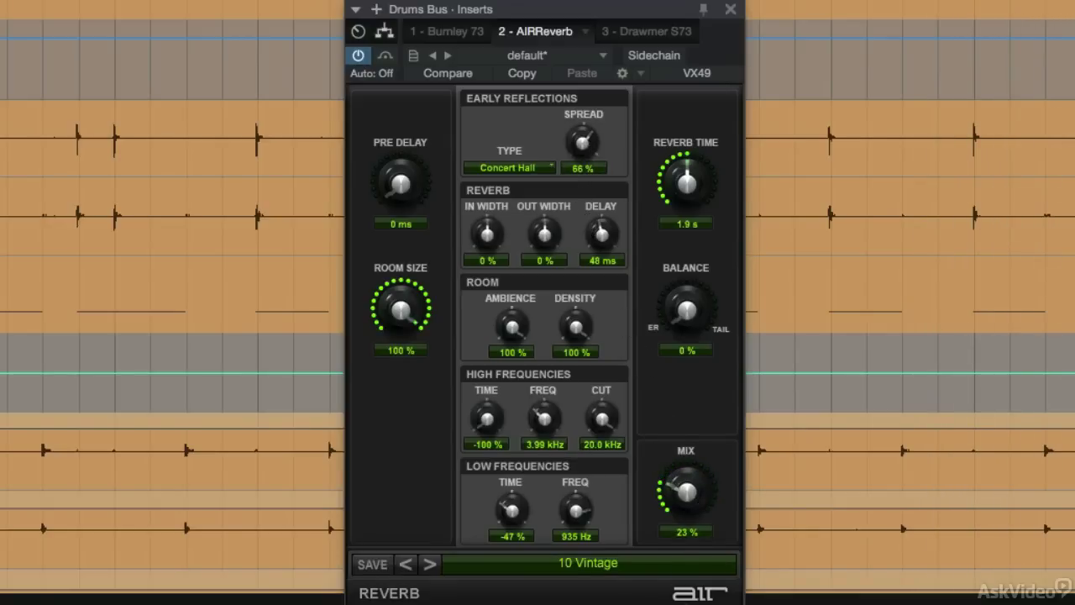
Choose the Vintage 1 early reflection type with Spread at 100%, Delay at 0 ms and Mix at 64%.
click(544, 168)
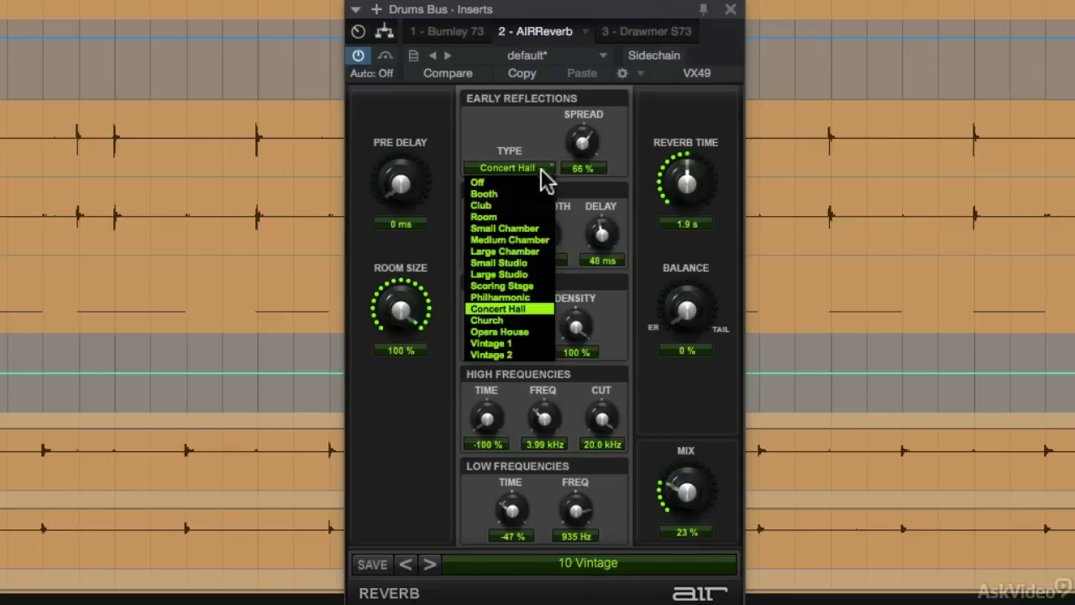
click(542, 343)
drag(584, 151, 580, 143)
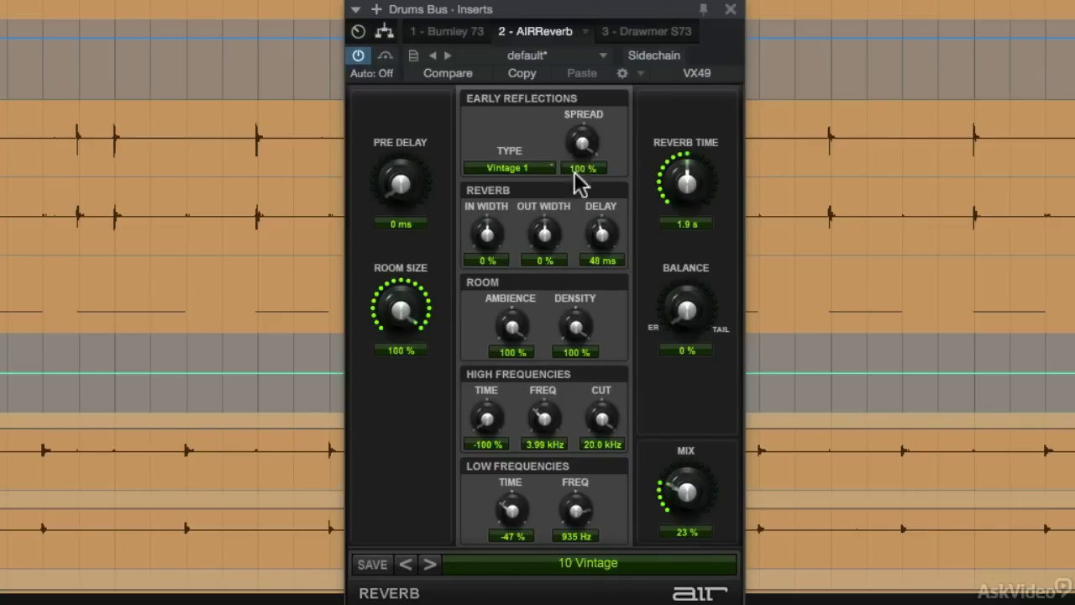
drag(601, 233, 601, 252)
drag(685, 496, 701, 407)
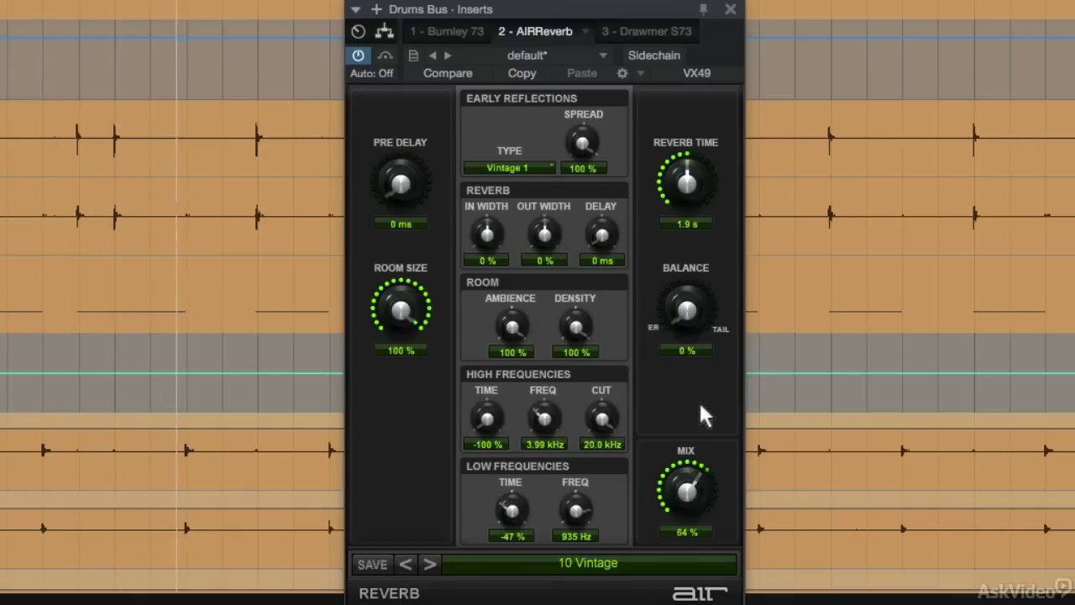
Keep the Vintage 1 type and try Spread at 64%, In Width at -43% and Out Width at -30%.
click(548, 168)
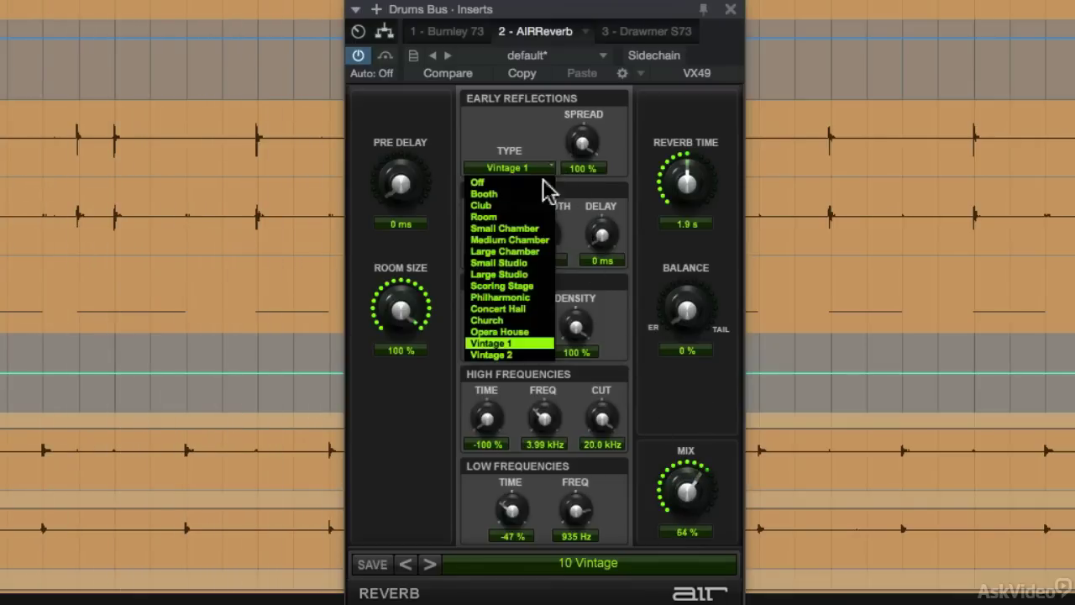
click(544, 342)
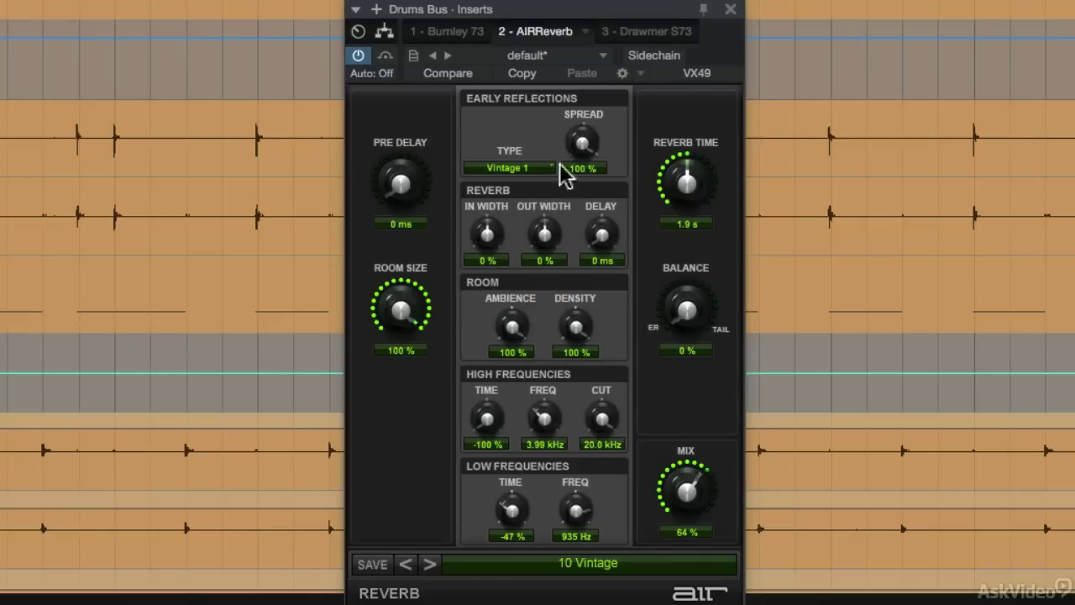
drag(563, 174, 580, 174)
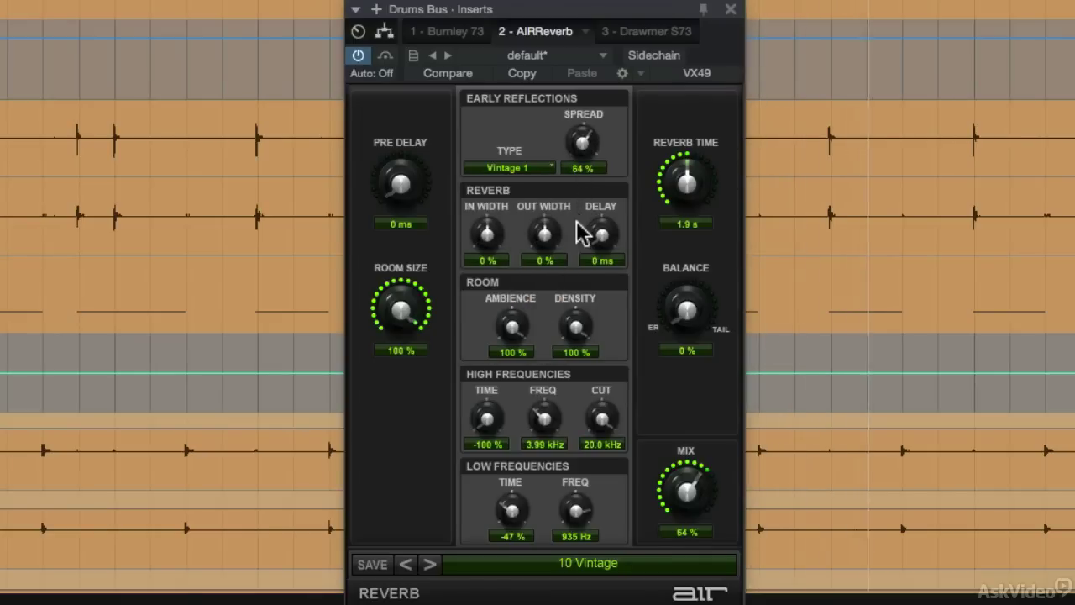
drag(490, 244, 495, 298)
drag(544, 235, 536, 268)
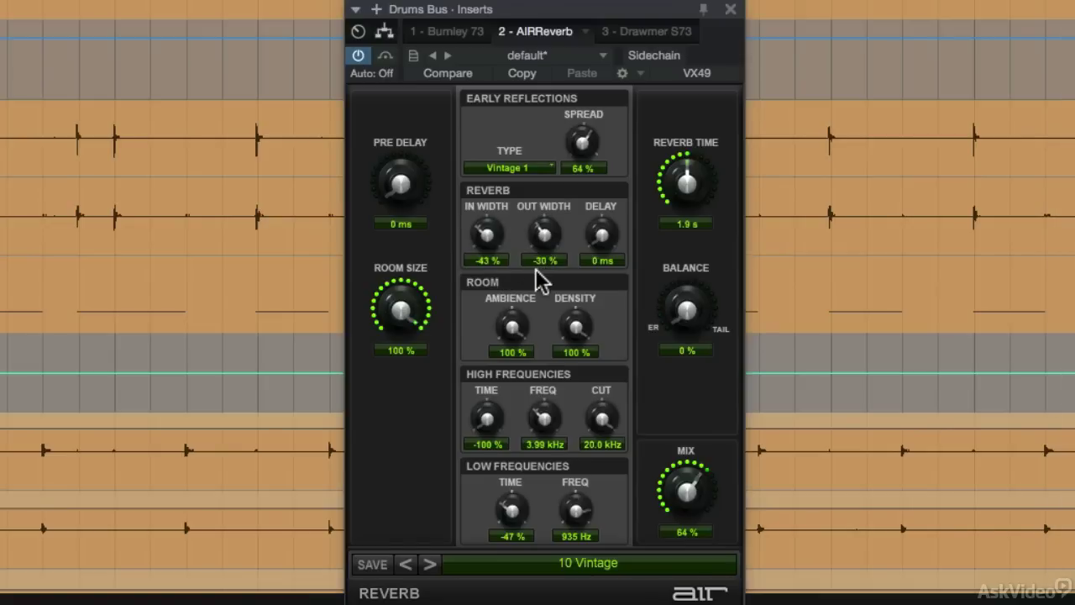
Change the early reflection type to Vintage 2 and raise the reverb Mix to 100%.
click(546, 167)
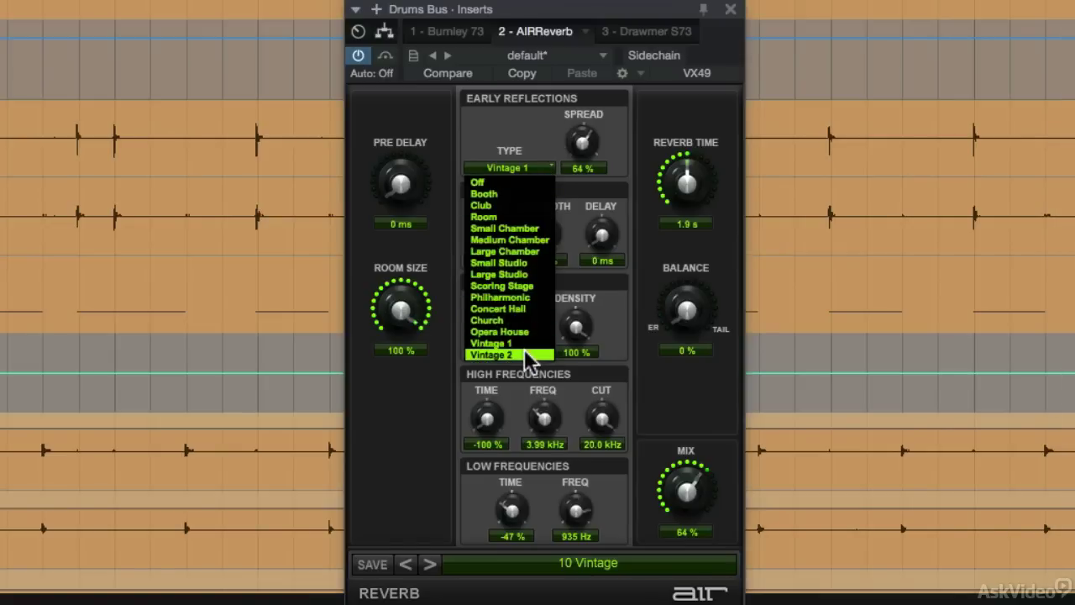
click(525, 354)
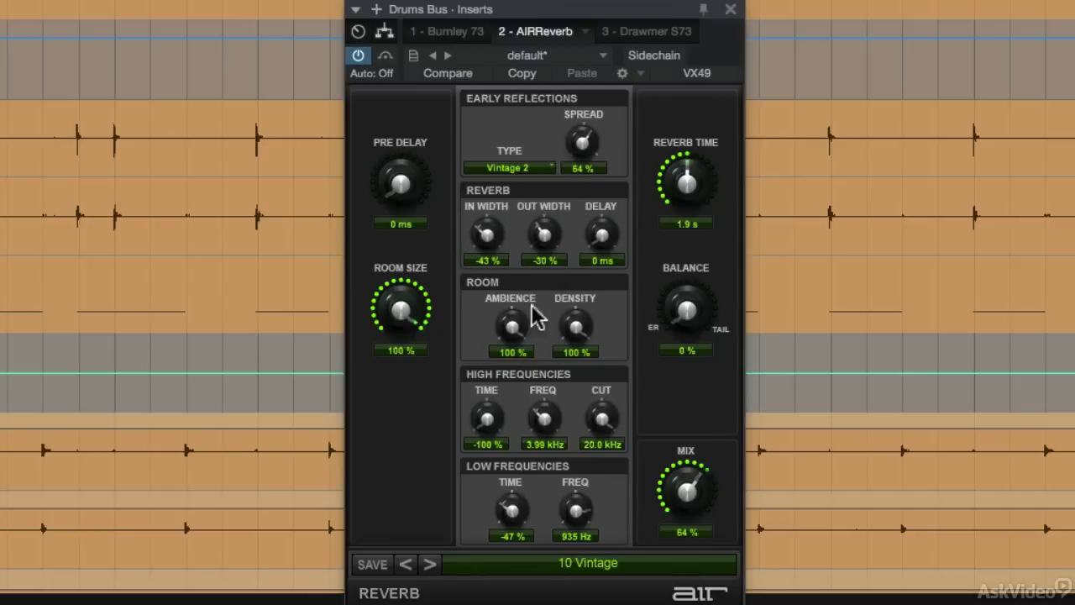
drag(666, 473, 691, 432)
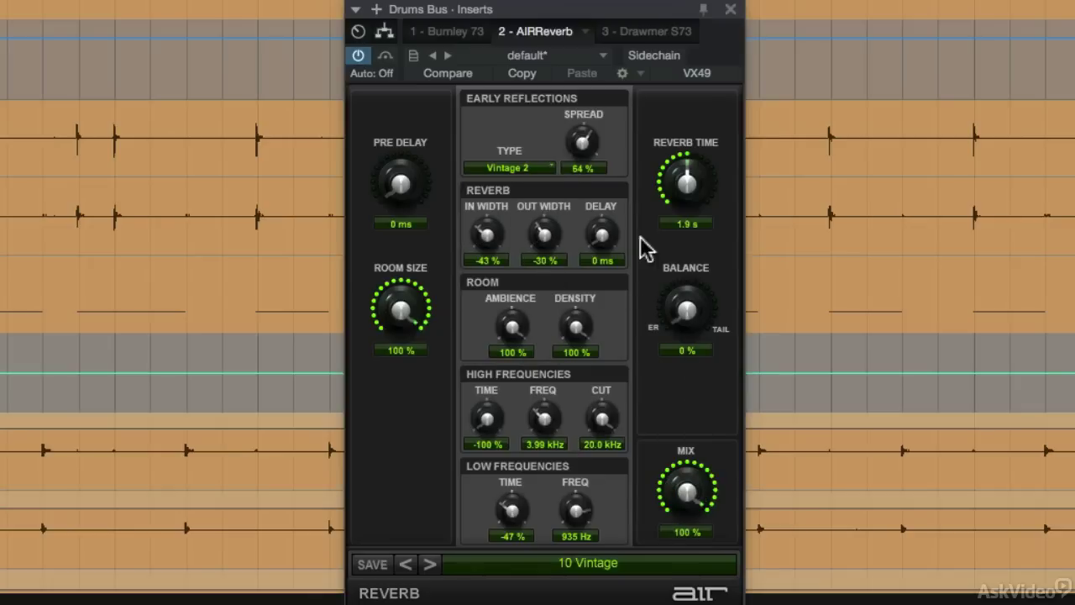
Reset the In Width and Out Width to 0%, and set the early reflection Spread to 77% and Mix to 24%.
double_click(547, 235)
double_click(490, 240)
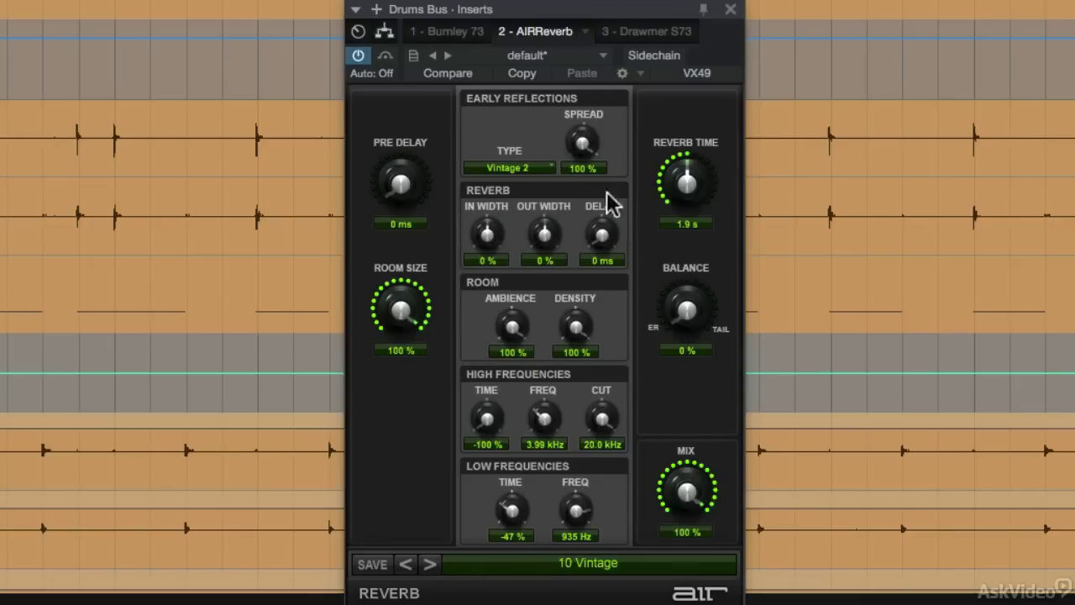
drag(581, 144, 576, 183)
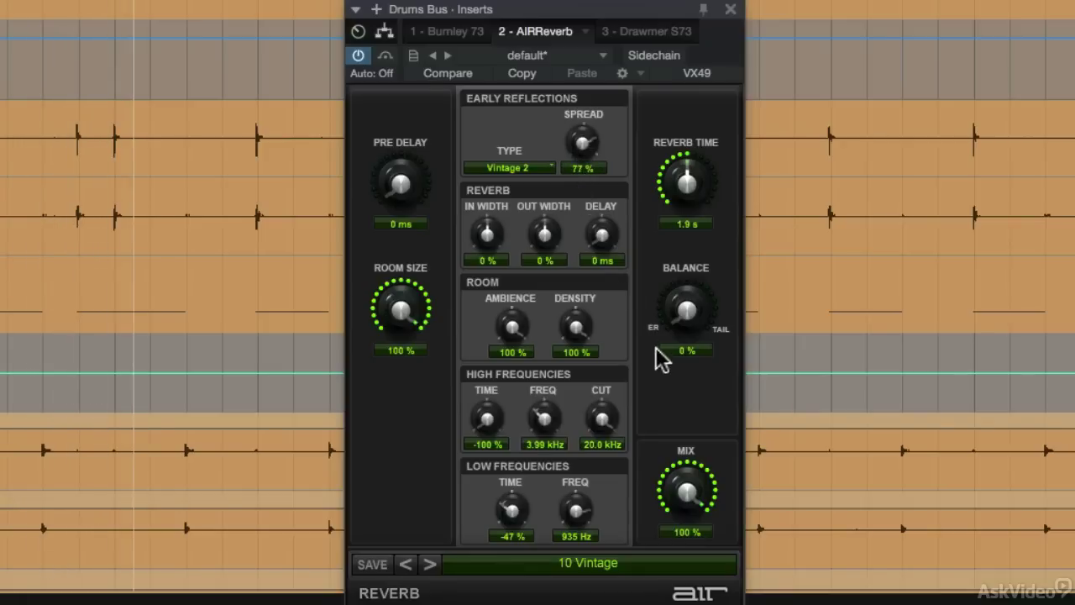
mouse_move(687, 490)
mouse_down()
mouse_move(688, 552)
mouse_move(683, 502)
mouse_up()
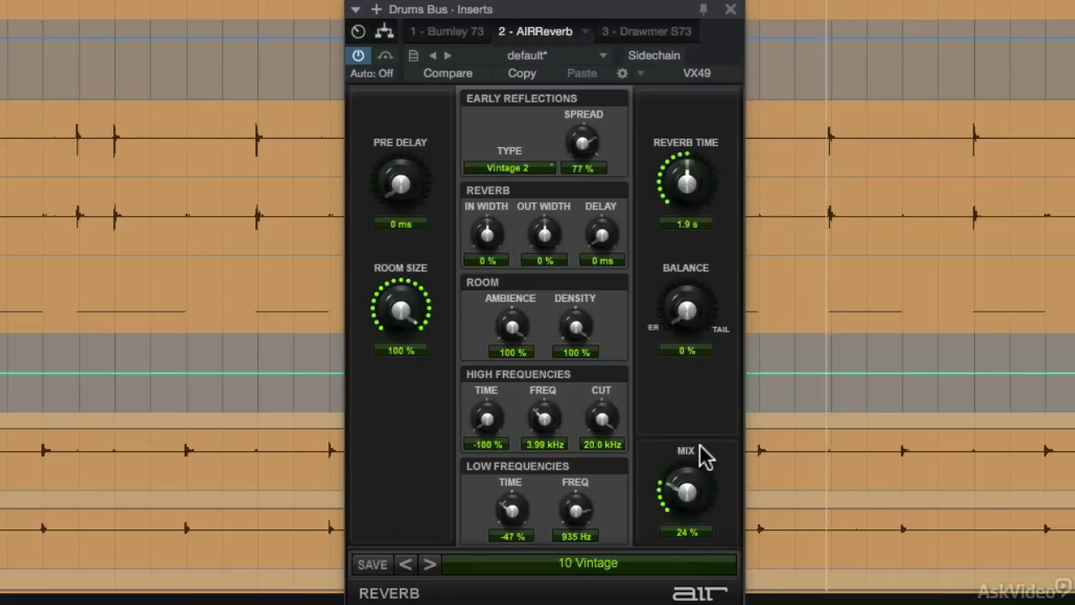